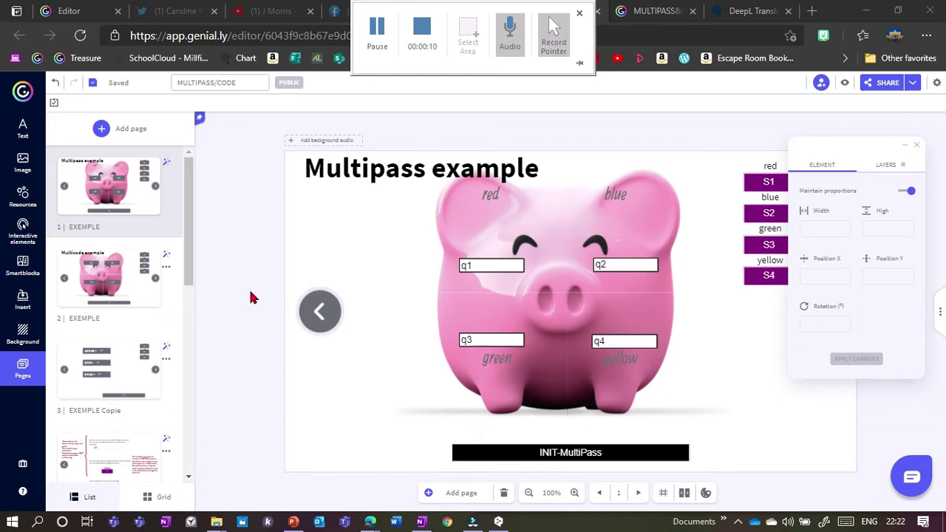
Step: Preview the Multipass example, answer q1 red, q2 blue and q3 green, then go to the Multicode slide
click(845, 82)
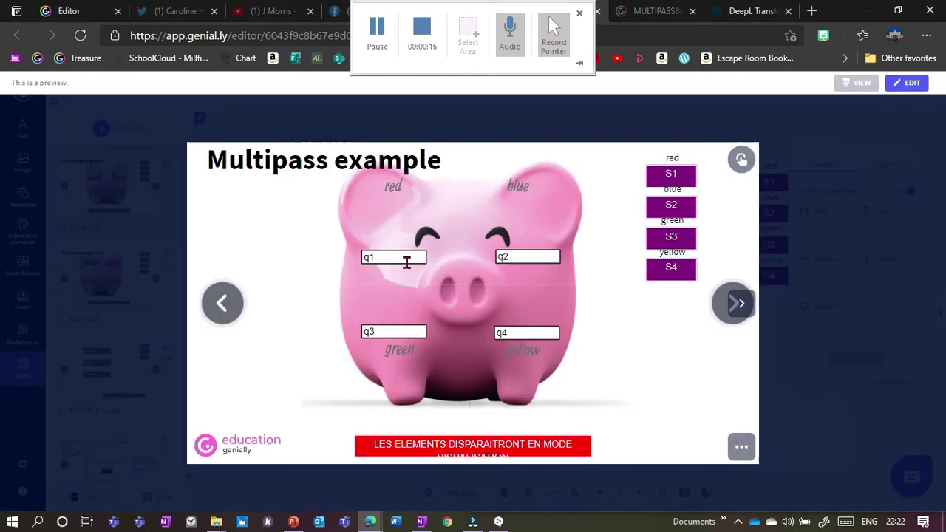
double_click(402, 259)
text(r)
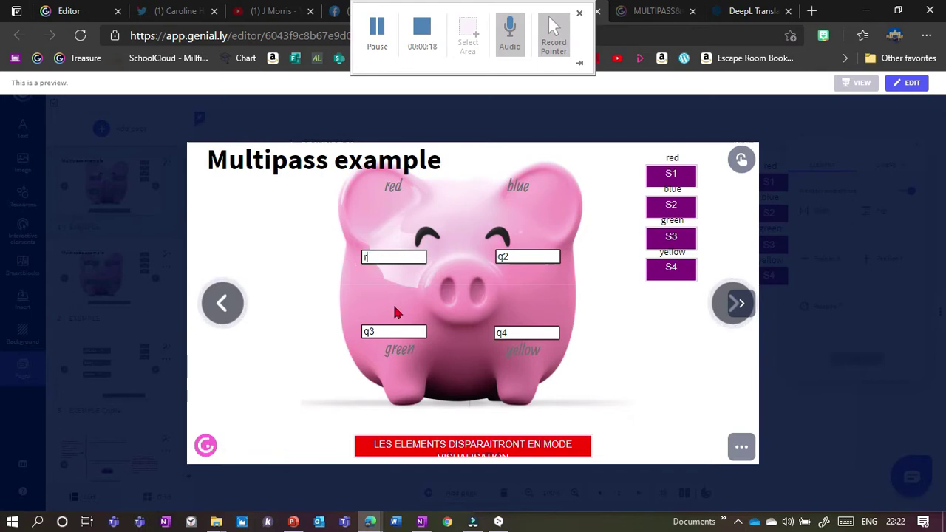
text(ed)
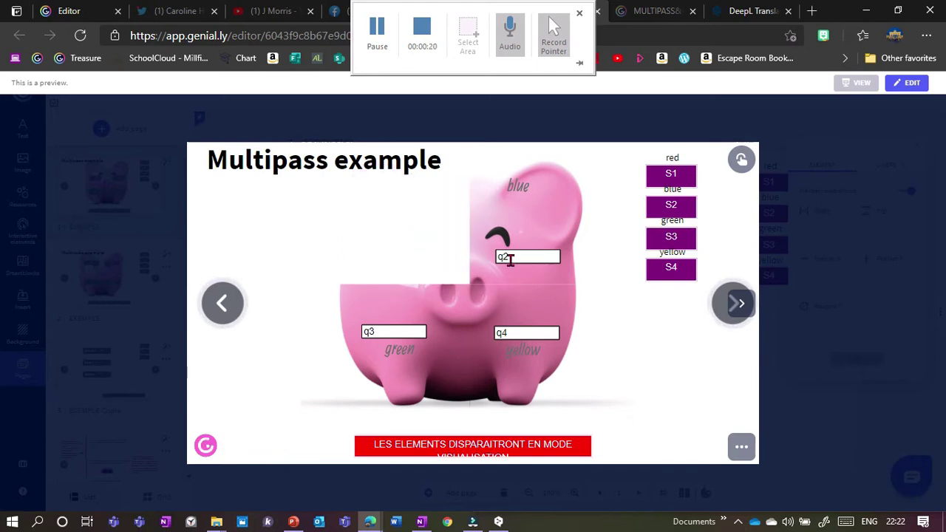
double_click(509, 261)
text(blue)
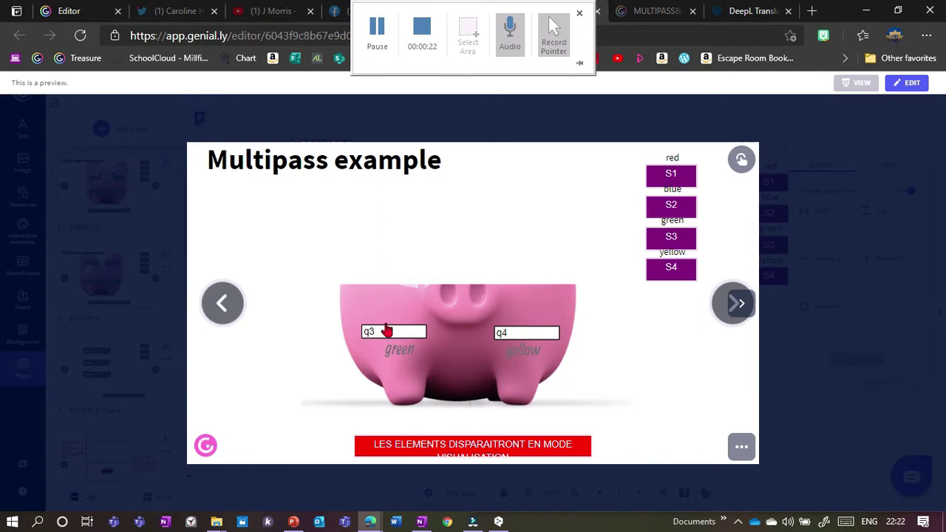
key(ctrl+a)
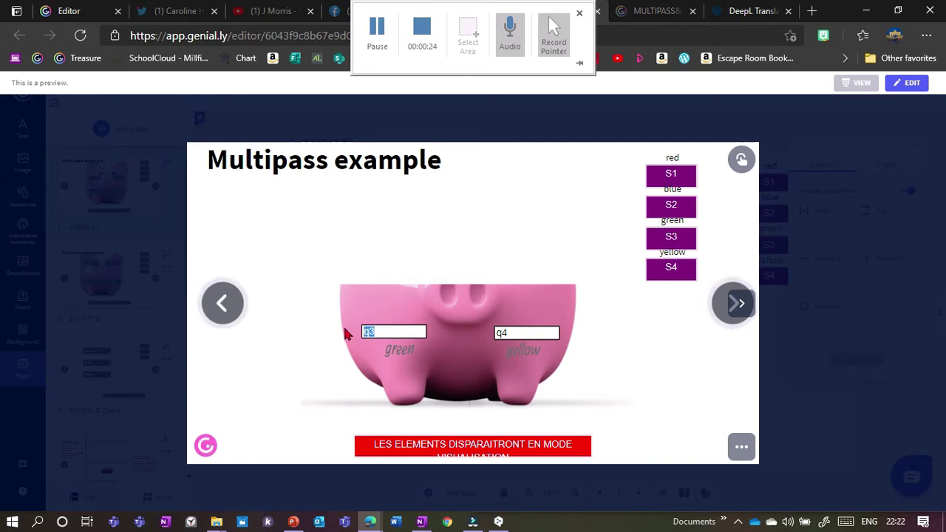
text(green)
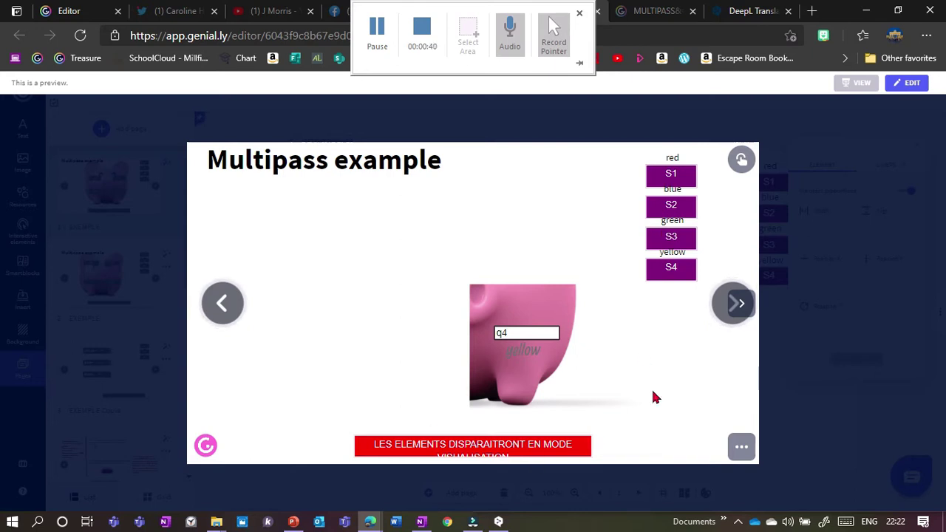
click(723, 312)
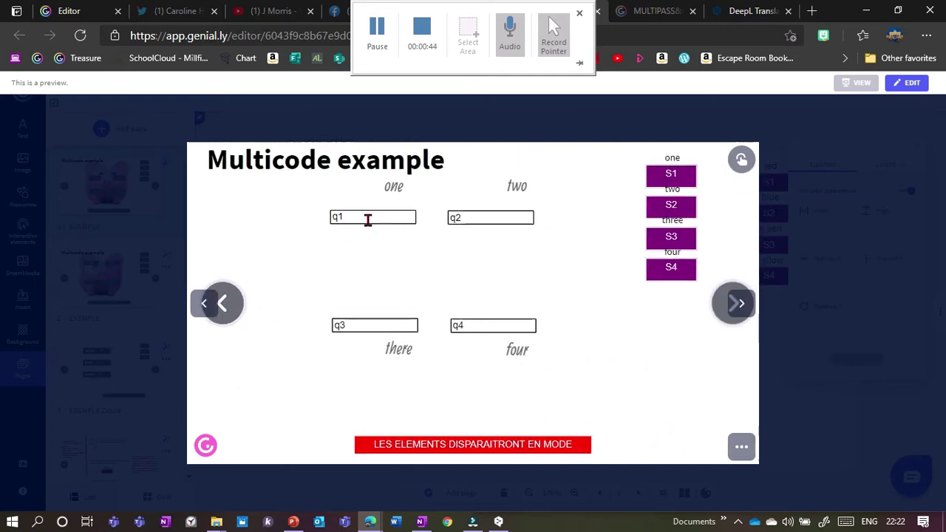
Step: Answer q1 with one and q2 with two in the Multicode example
click(368, 219)
key(Return)
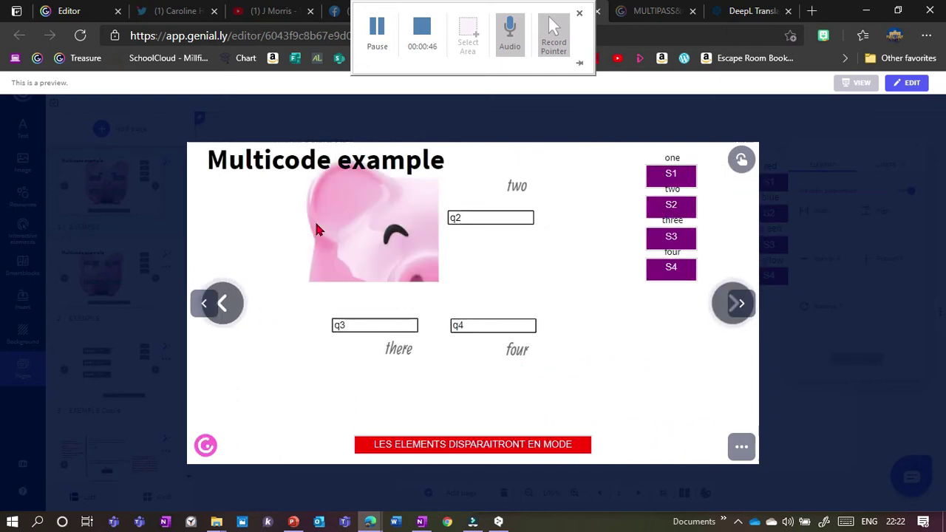
click(473, 220)
text(two)
key(Return)
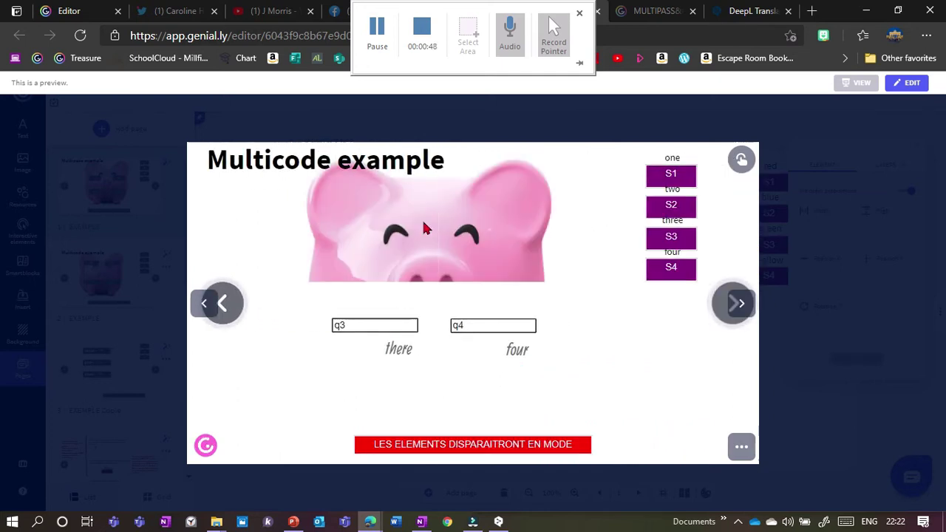
Step: Answer q3 with three and q4 with four, then advance to the multiplication slide
drag(397, 325, 321, 324)
text(three)
key(Return)
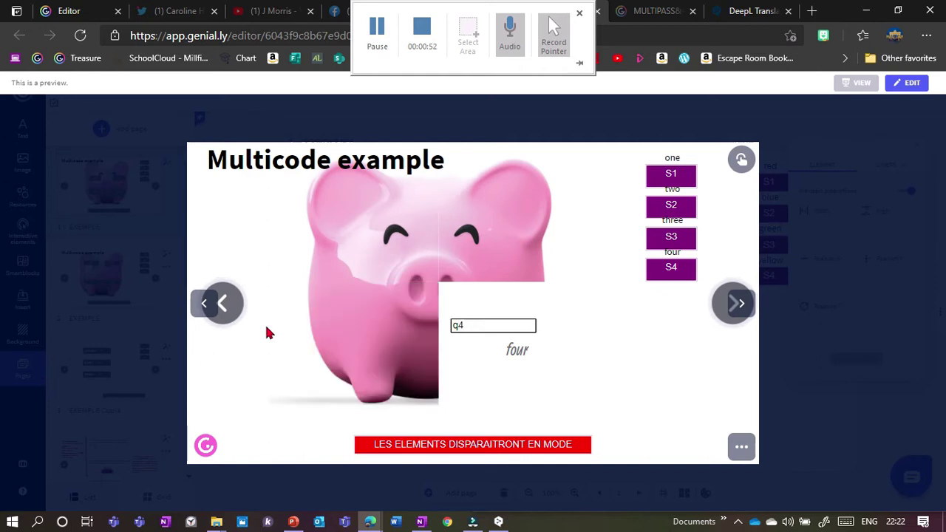
drag(488, 323, 411, 328)
text(four)
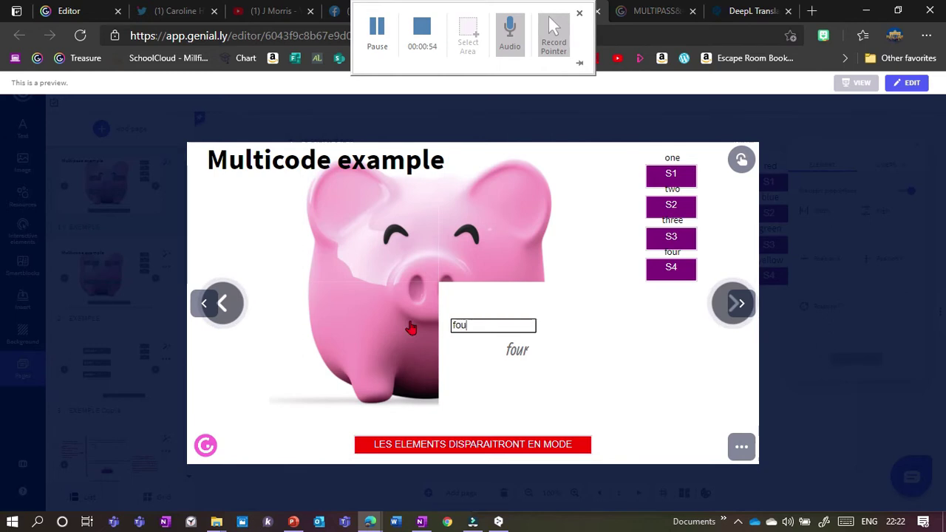
key(Return)
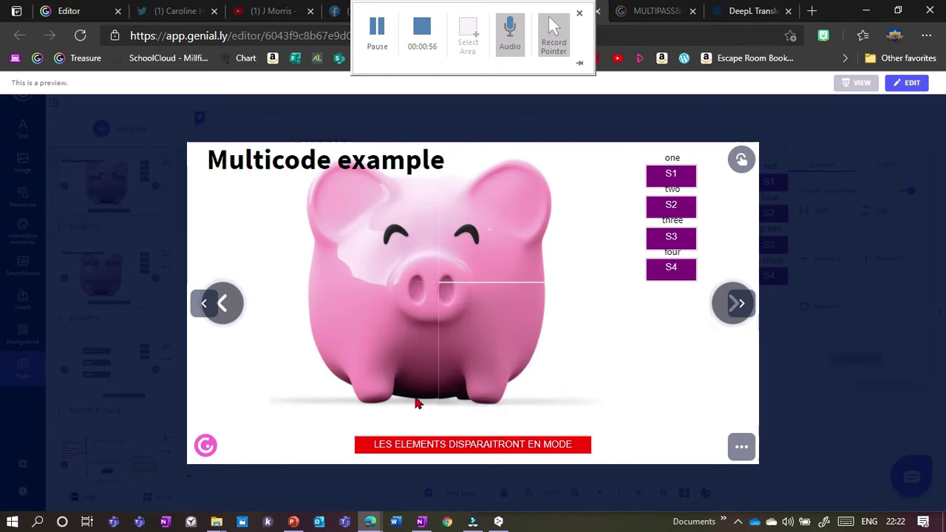
click(732, 305)
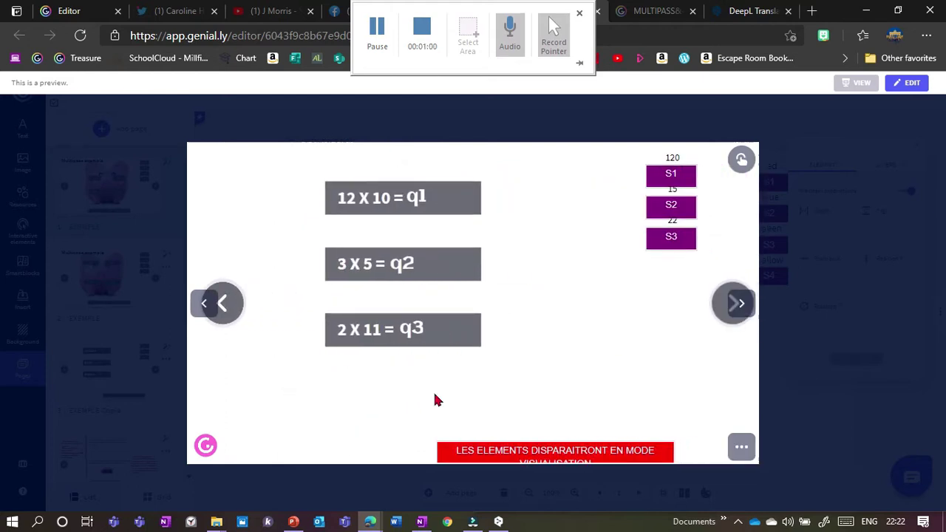
Step: Answer 12 X 10 with 120 in q1, then advance past Page 2
double_click(418, 198)
text(120)
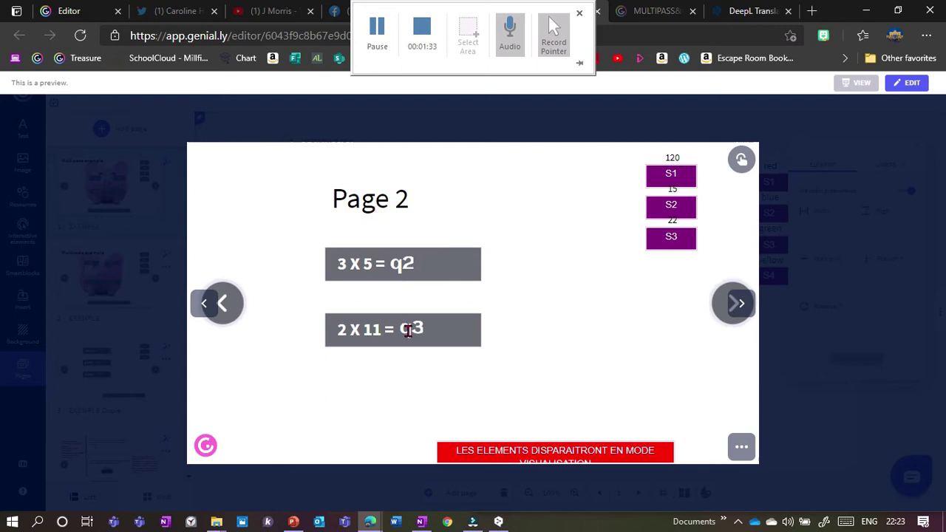
click(726, 315)
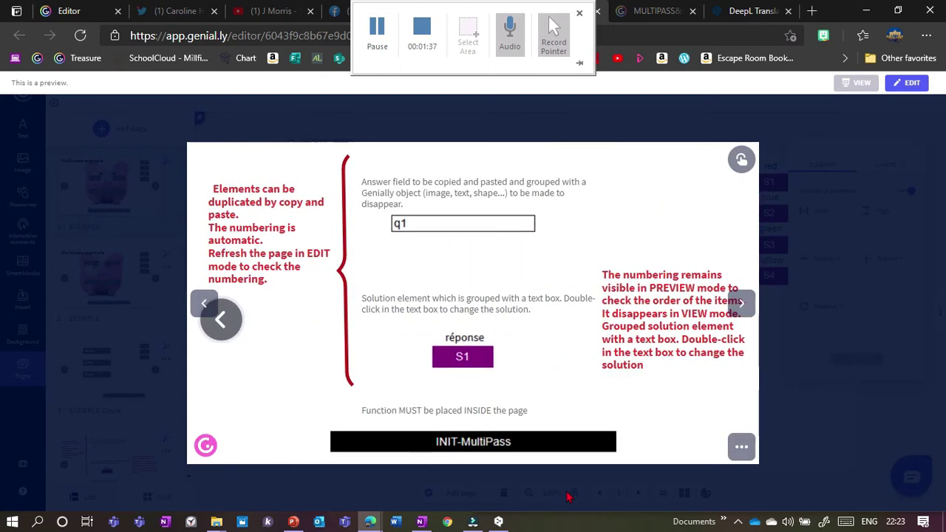
Step: Exit the preview and browse the Pages list to page 5, ELEMENTS CREATION, then page 9
key(Escape)
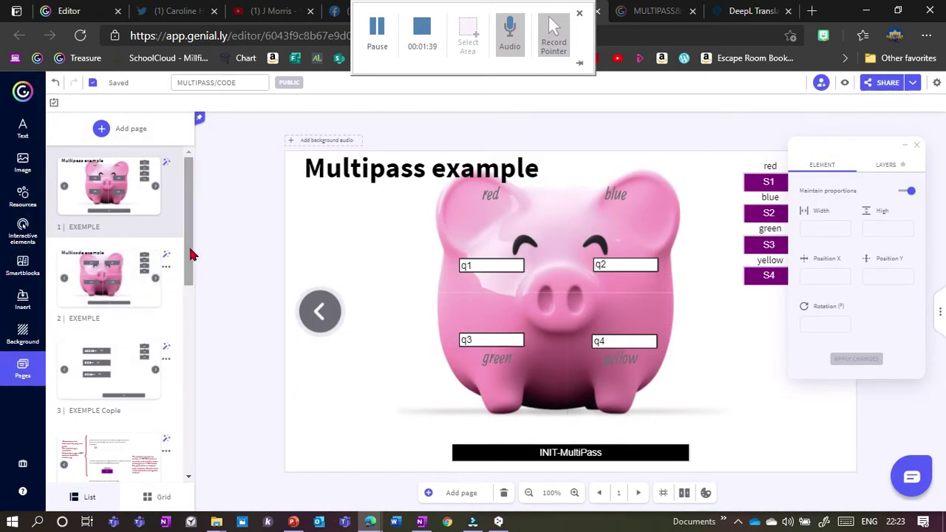
drag(190, 254, 190, 350)
click(130, 321)
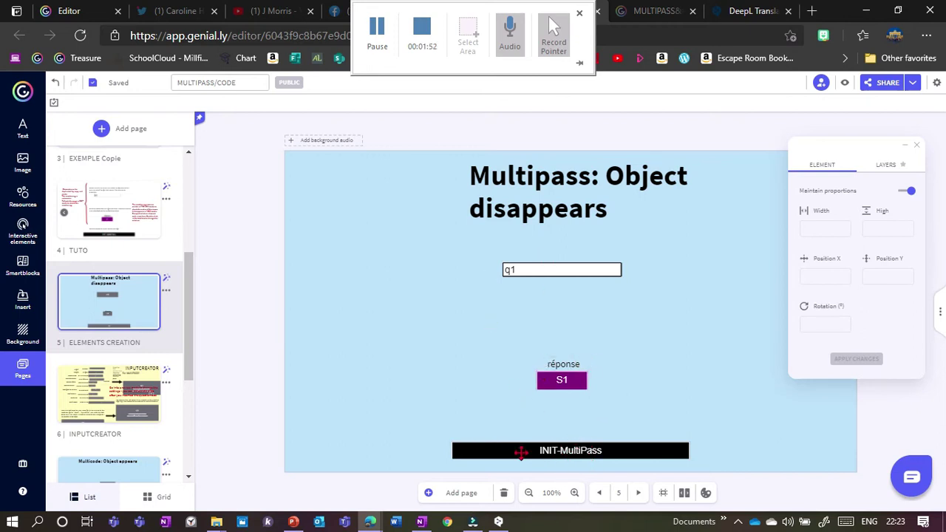
drag(186, 323, 192, 412)
click(118, 435)
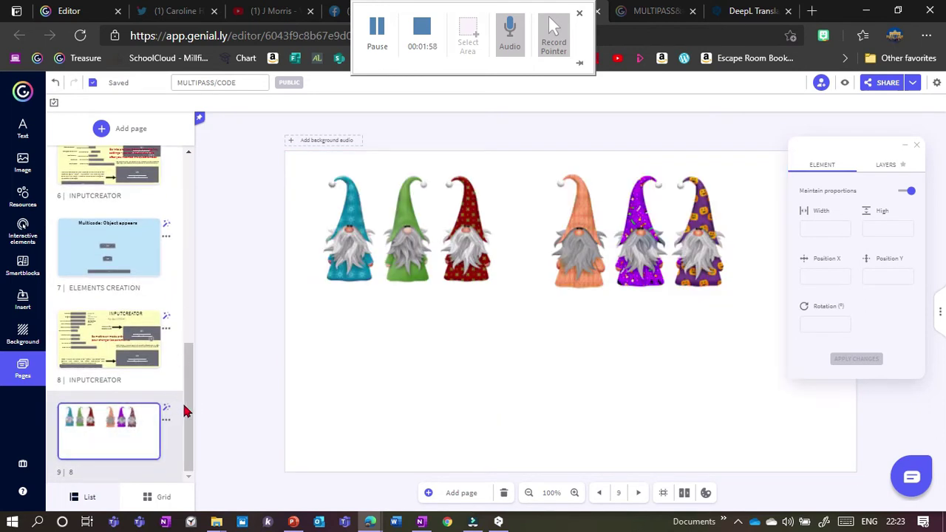
scroll(161, 327, up, 3)
Step: Copy the answer field, S1 solution and INIT-MultiPass from page 5 onto the gnome page 9
click(132, 258)
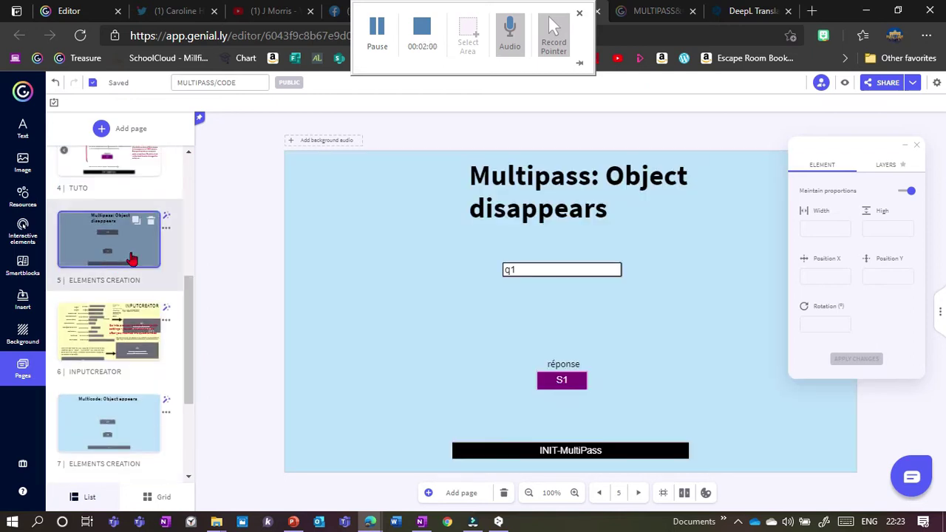
drag(442, 257, 669, 464)
scroll(185, 318, down, 3)
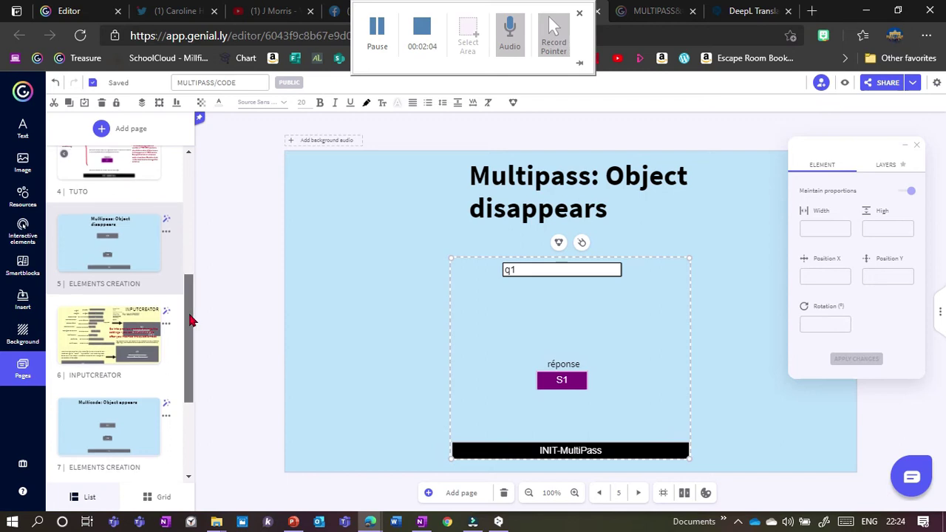
click(80, 446)
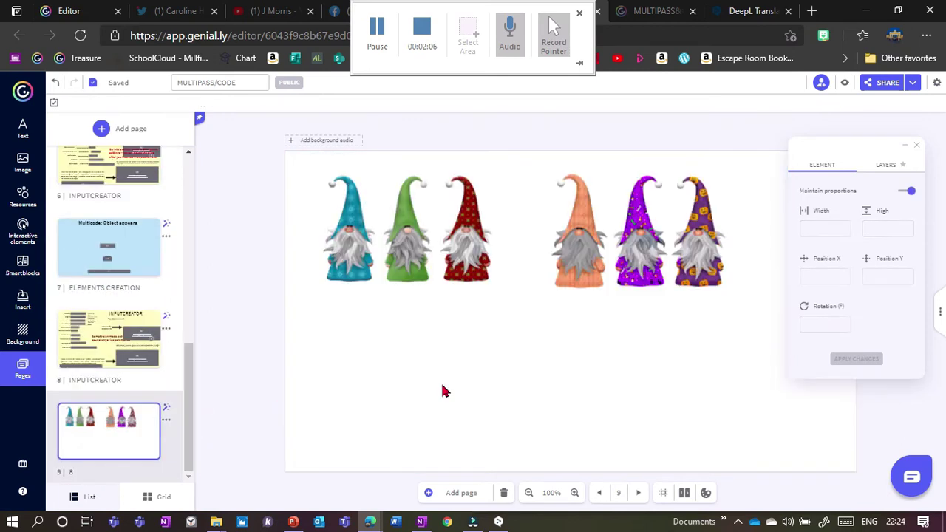
key(ctrl+v)
Step: Position the q3 field, réponse S1 element and INIT-MultiPass bar at the page's bottom-left
drag(539, 337, 439, 348)
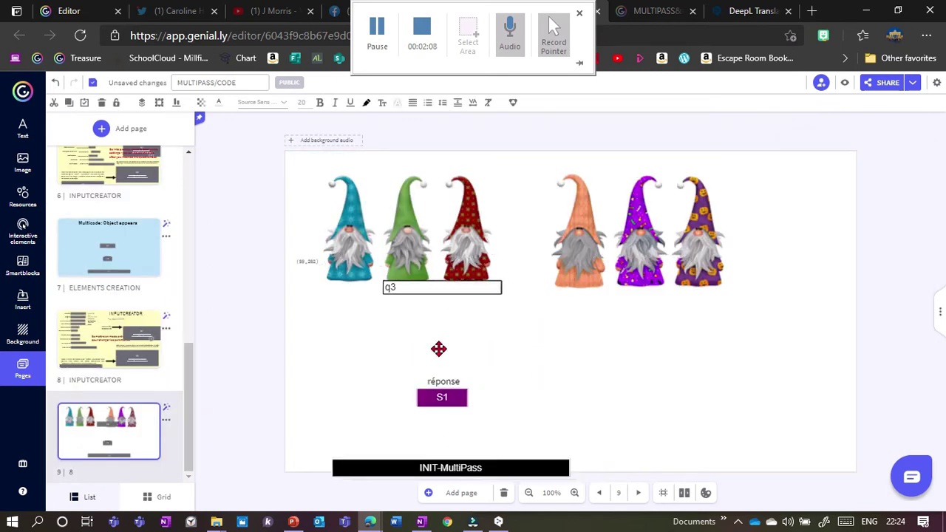
drag(405, 318, 396, 309)
drag(414, 390, 327, 366)
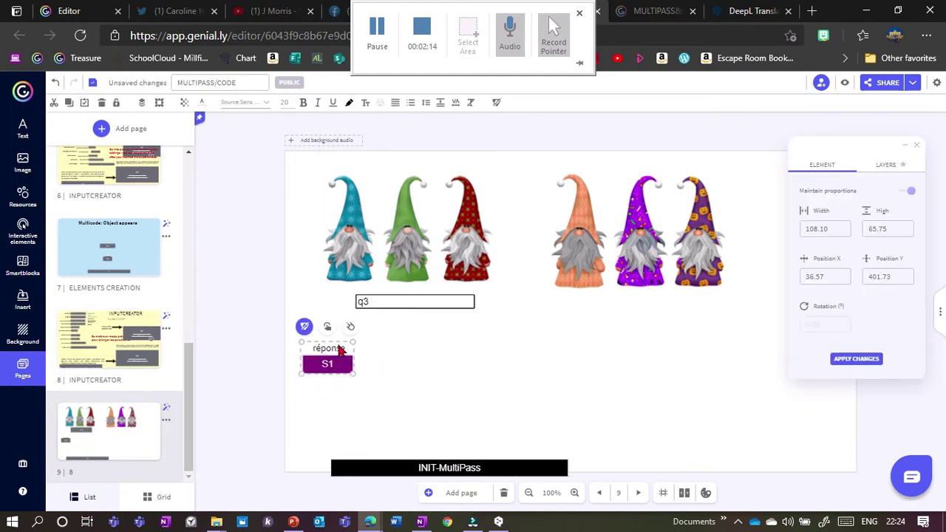
click(327, 360)
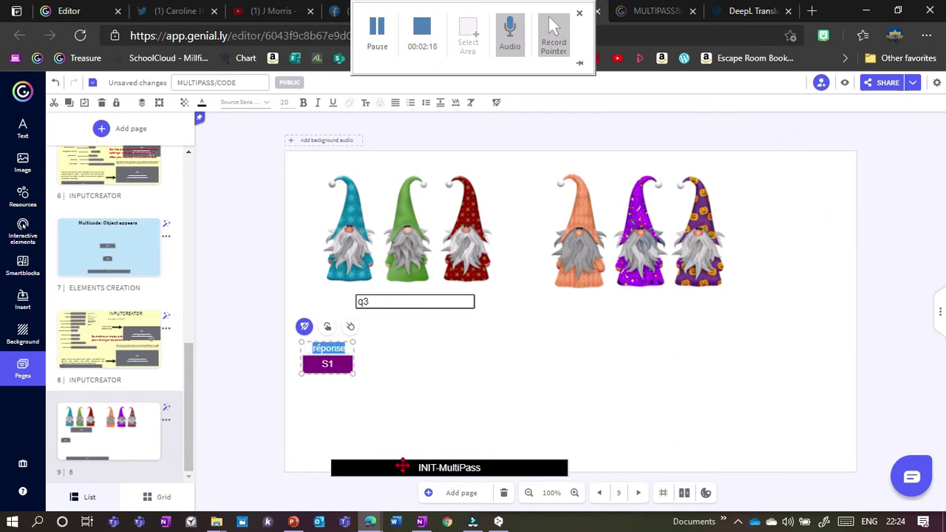
drag(401, 465, 358, 456)
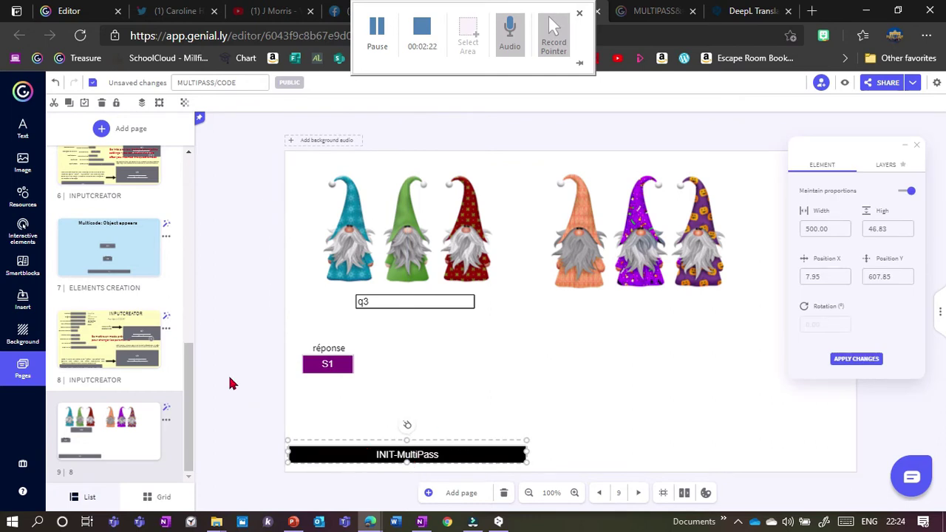
double_click(328, 349)
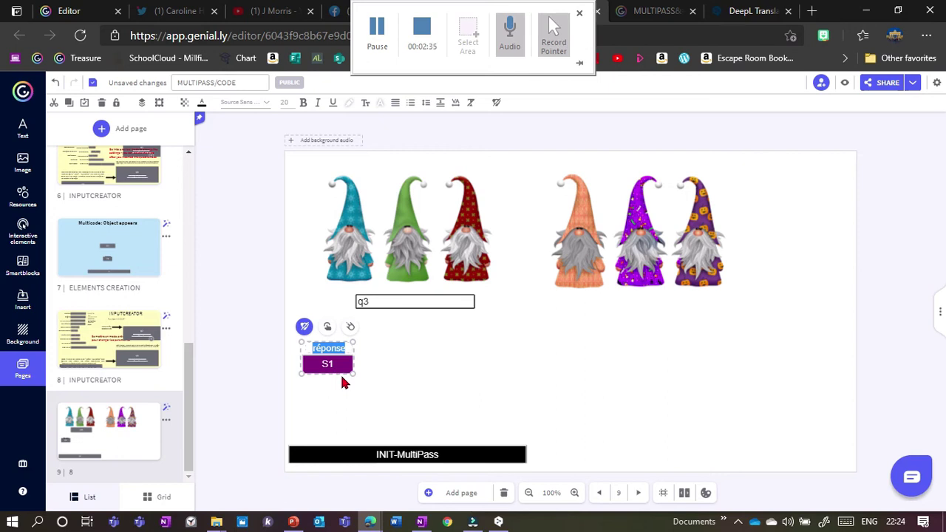
Step: Relabel the réponse text above S1 to 'one'
text(one)
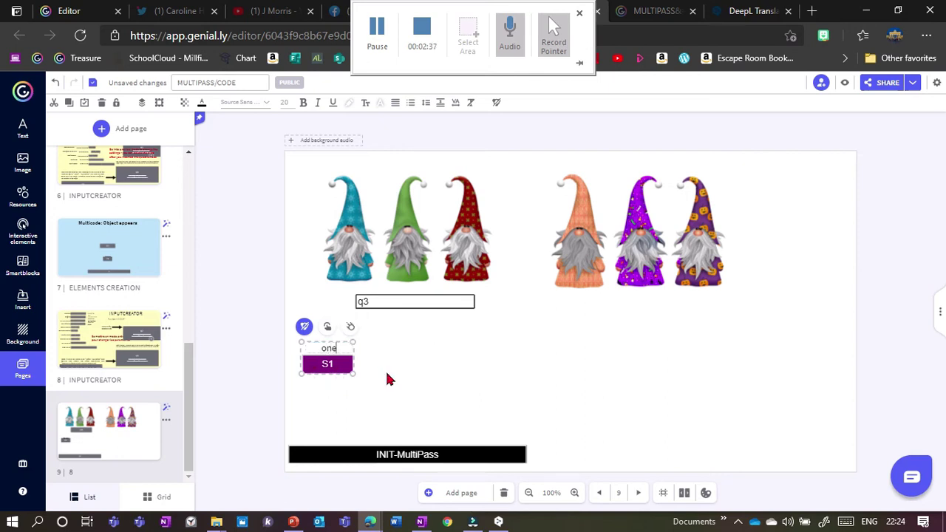
click(386, 369)
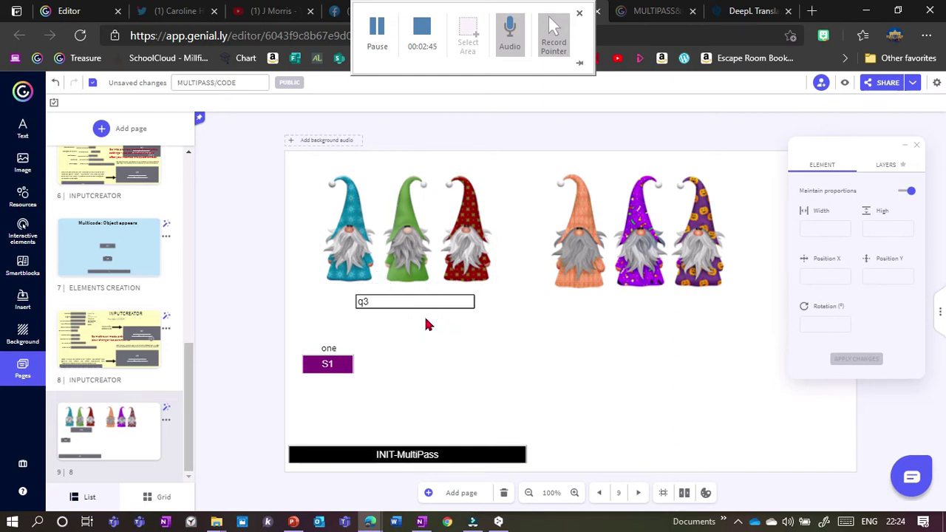
drag(442, 328, 324, 229)
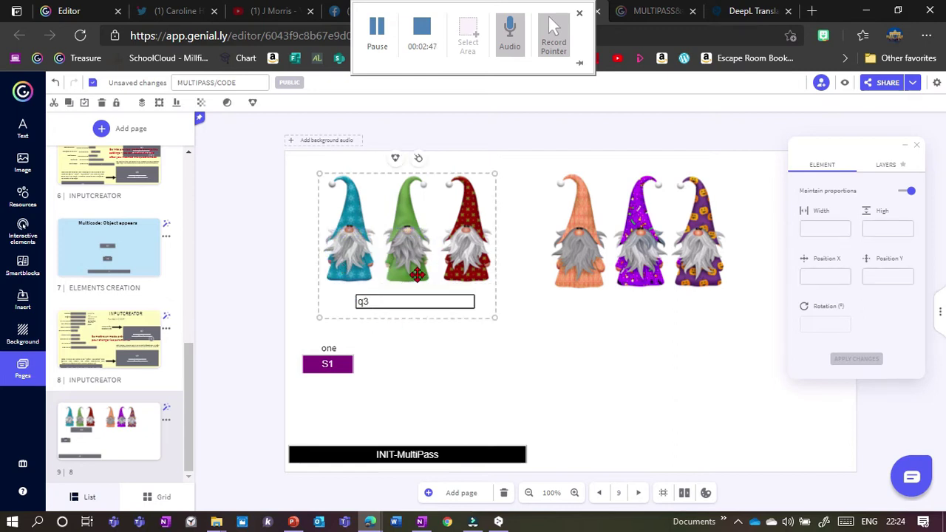
Step: Group the blue, green and red gnomes with the answer box at bottom right, then preview the page
click(395, 157)
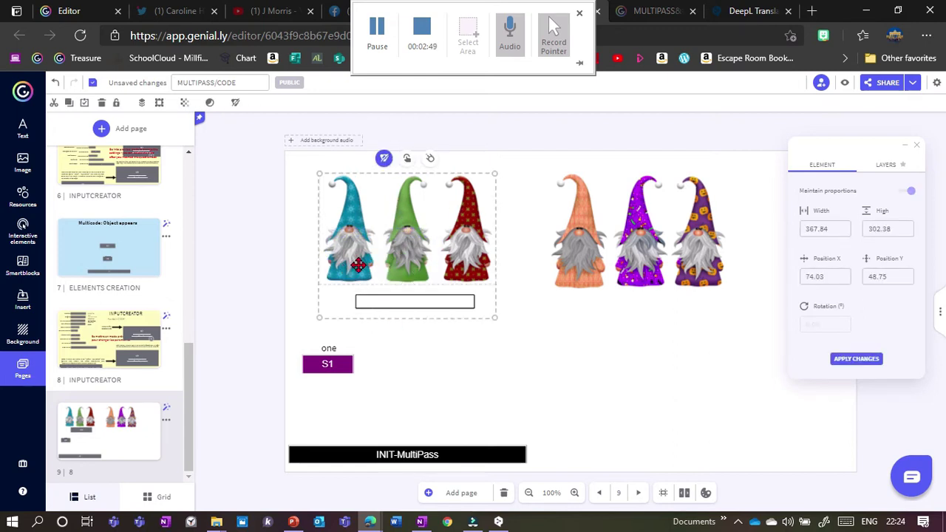
click(437, 339)
drag(407, 266, 390, 252)
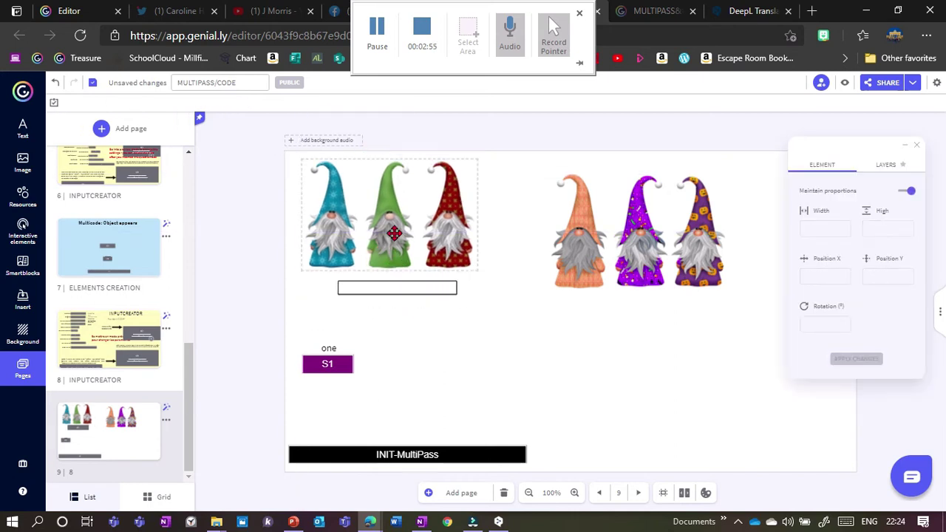
drag(392, 234, 773, 424)
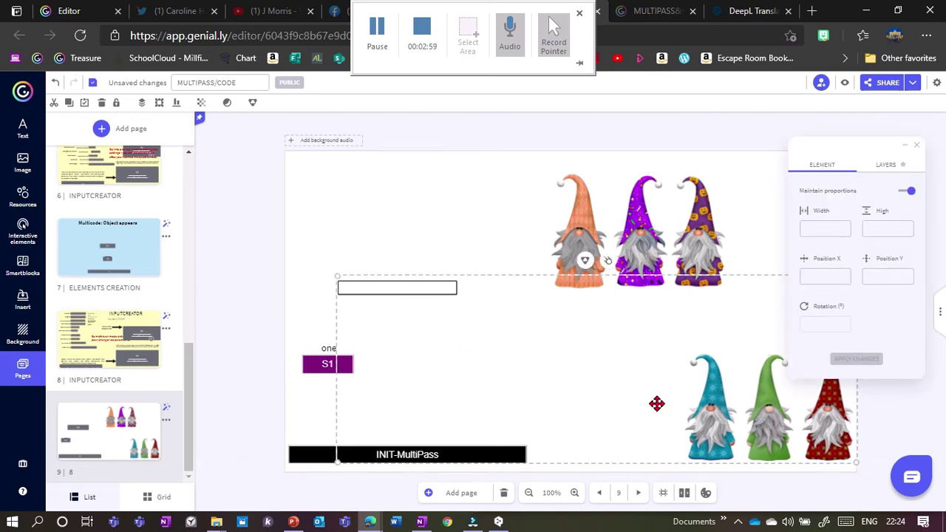
shift+click(428, 293)
click(584, 260)
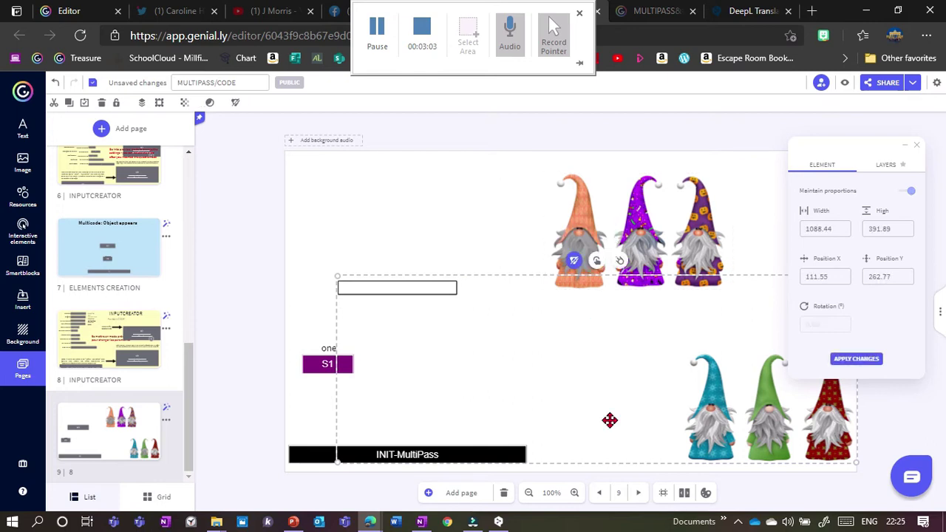
click(845, 82)
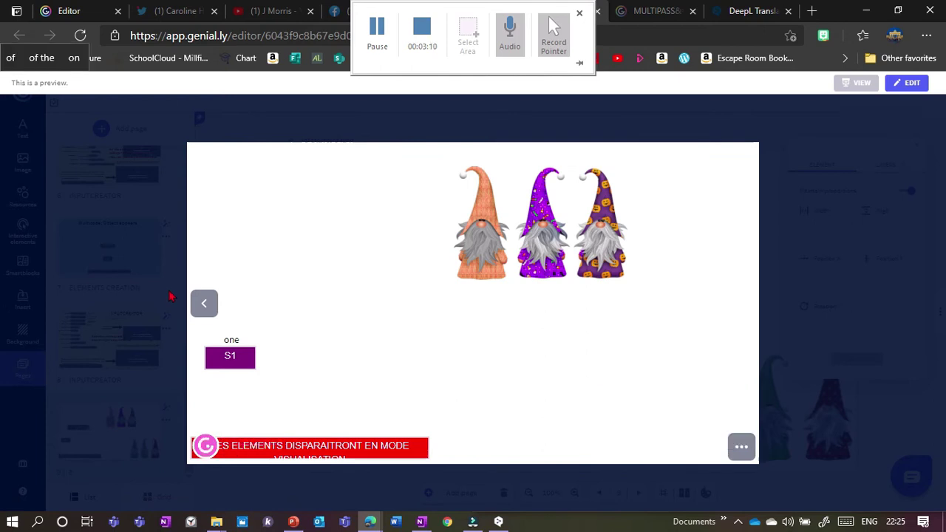
key(Escape)
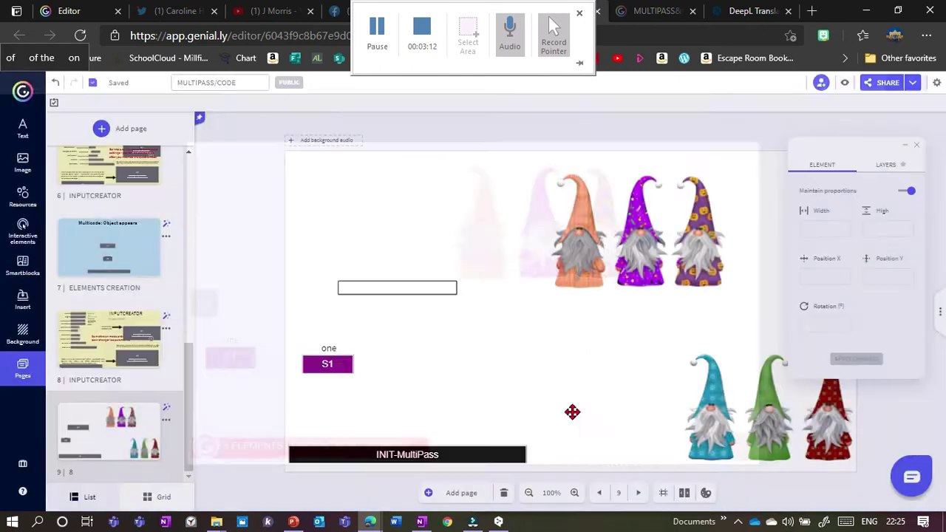
Step: Ungroup the answer box and place a copy under the orange and purple gnomes
click(718, 406)
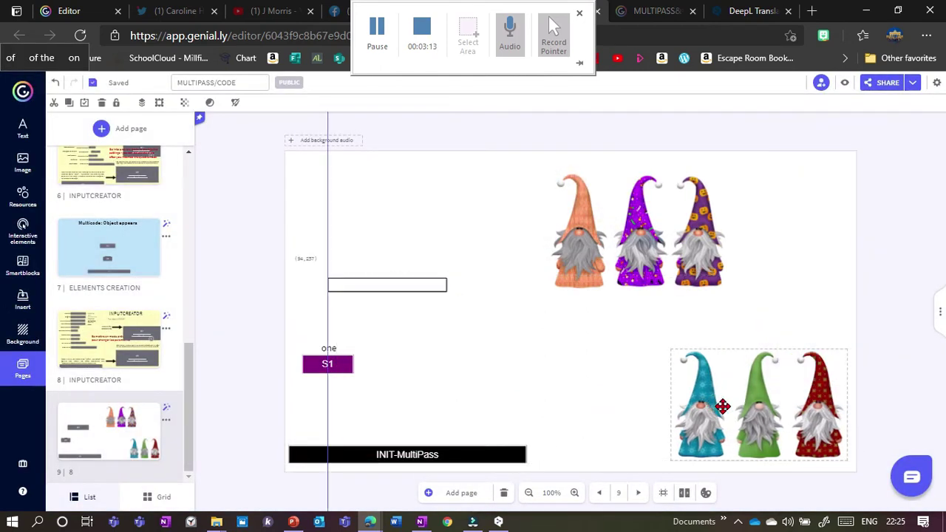
click(845, 83)
key(Escape)
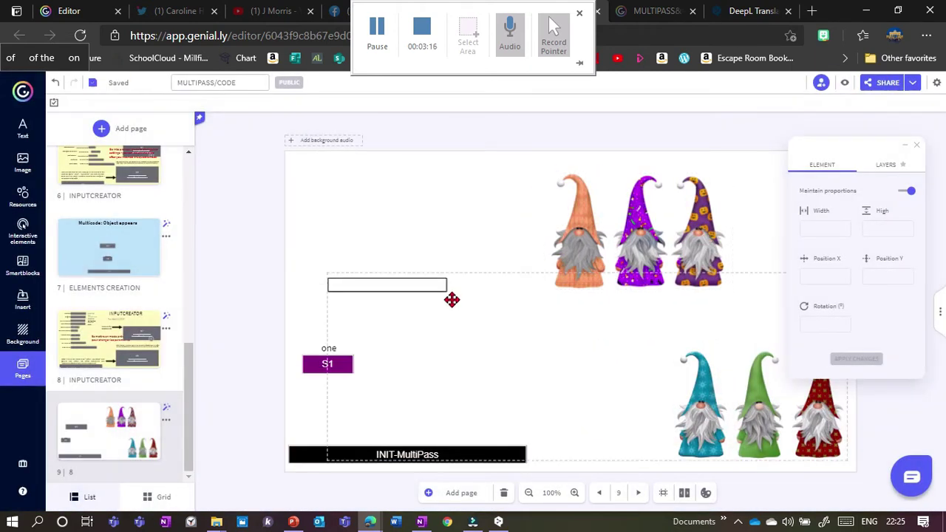
click(357, 283)
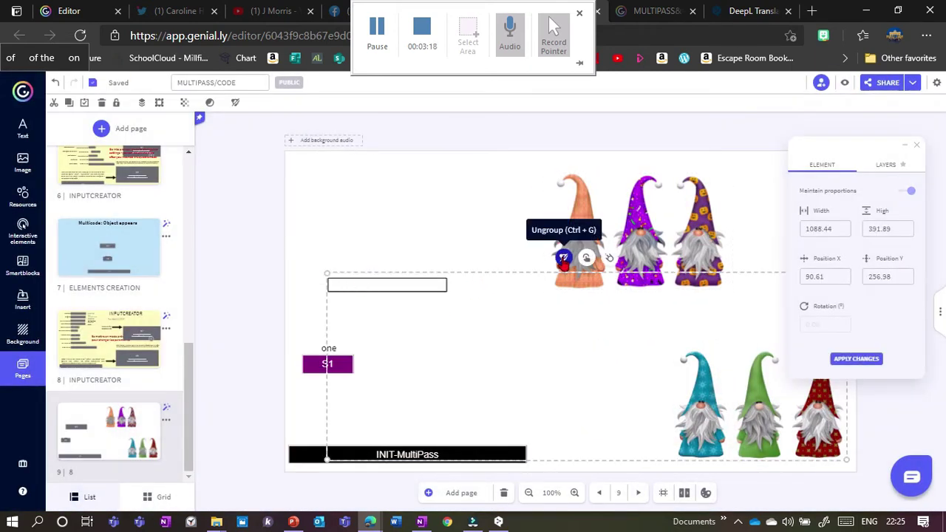
click(394, 290)
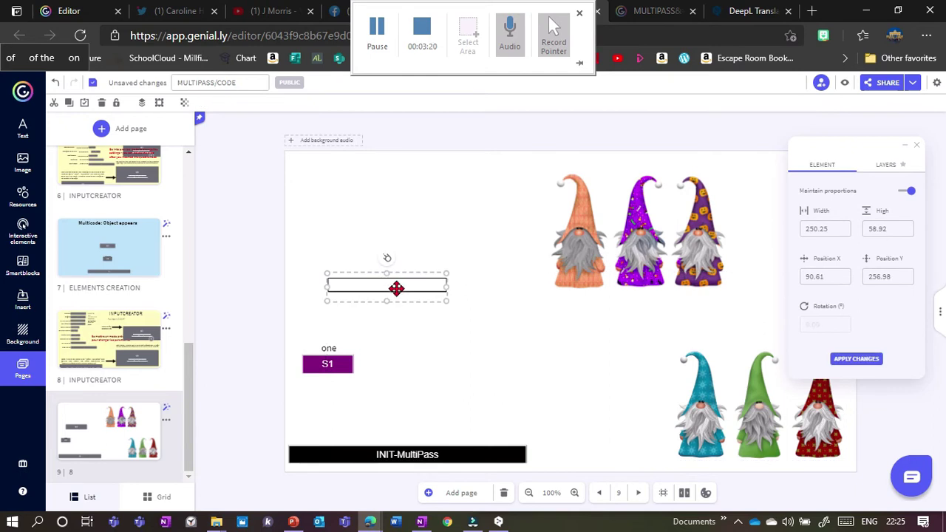
drag(396, 288, 655, 305)
Step: Duplicate the Solution button below S1 and label it 'two'
click(344, 380)
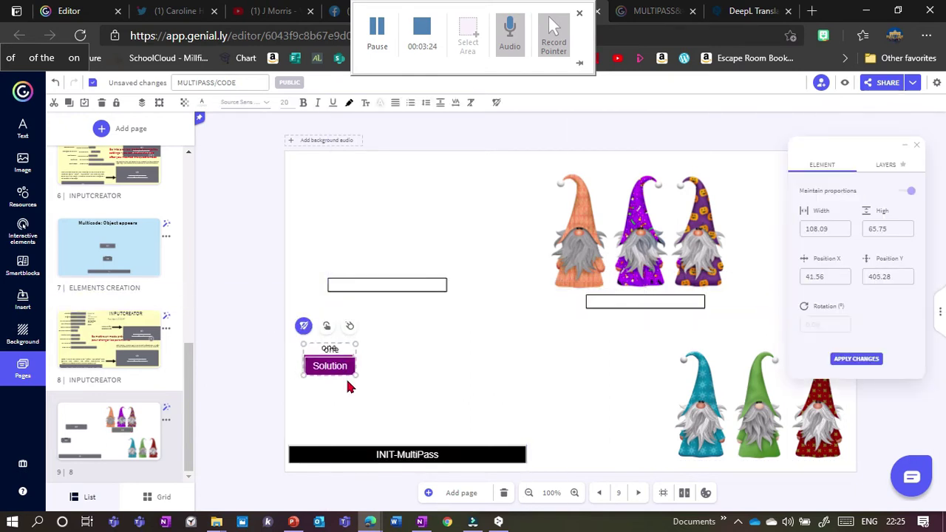
drag(339, 362, 346, 418)
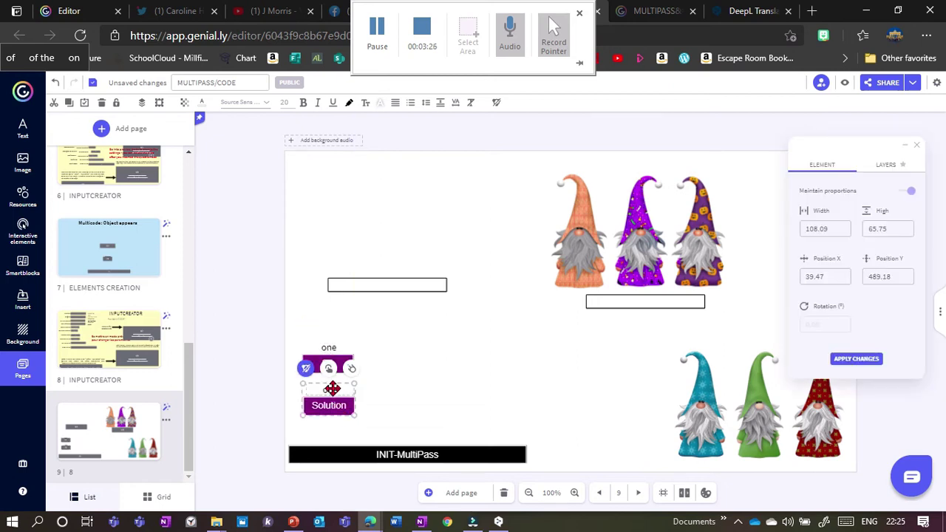
text(two)
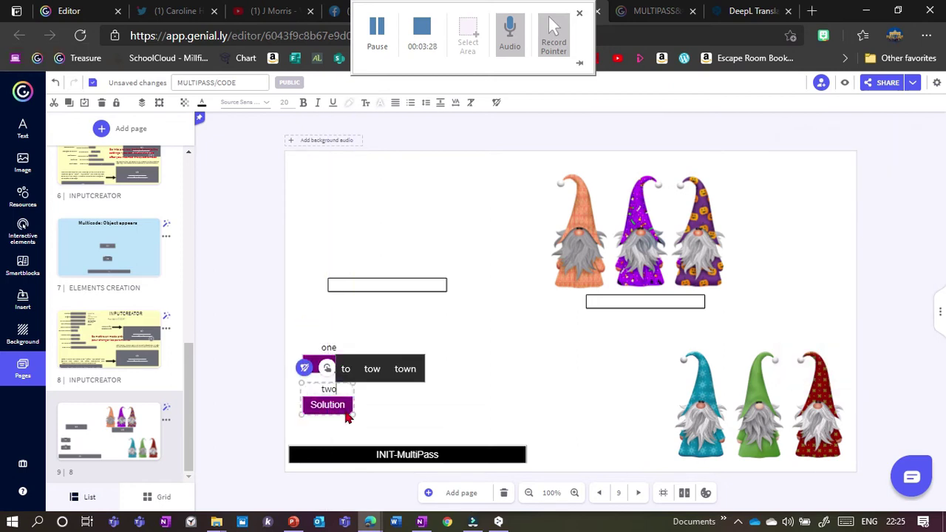
click(382, 415)
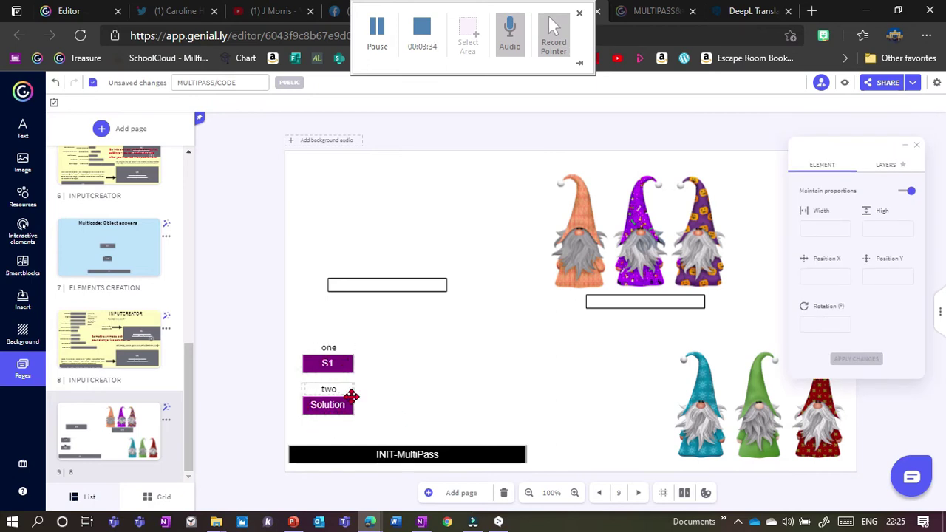
Step: Bring the blue, green and red gnomes back above their answer box
drag(413, 288, 435, 302)
drag(746, 417, 379, 226)
shift+click(380, 302)
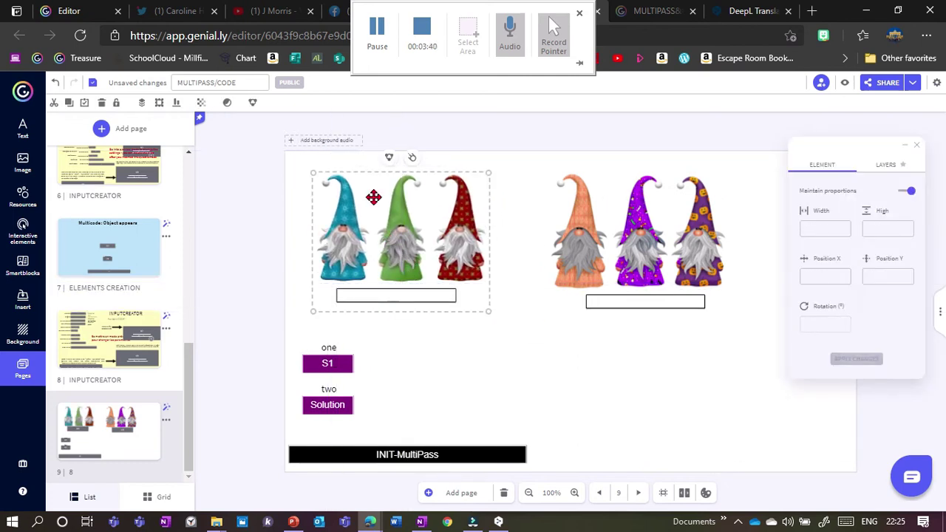
Step: Group the orange and purple gnome image with the answer box beneath it
click(612, 255)
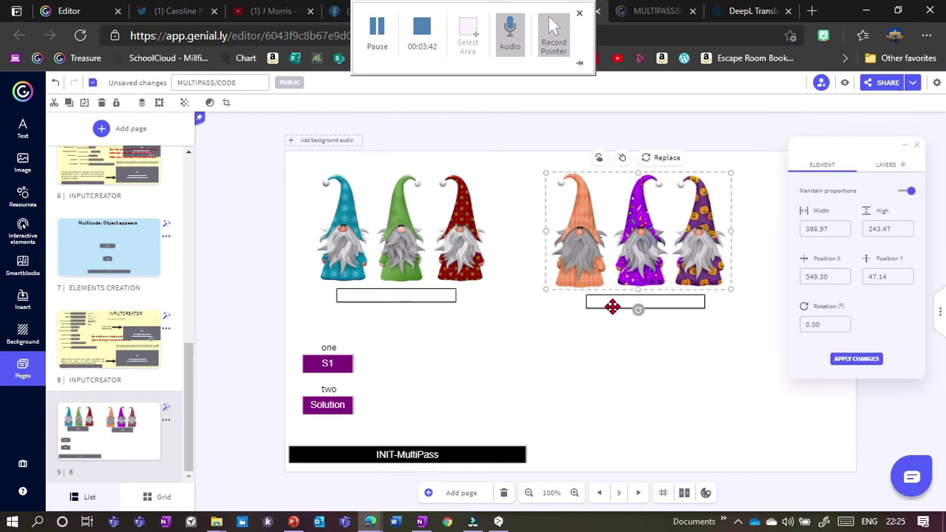
shift+click(613, 306)
click(625, 171)
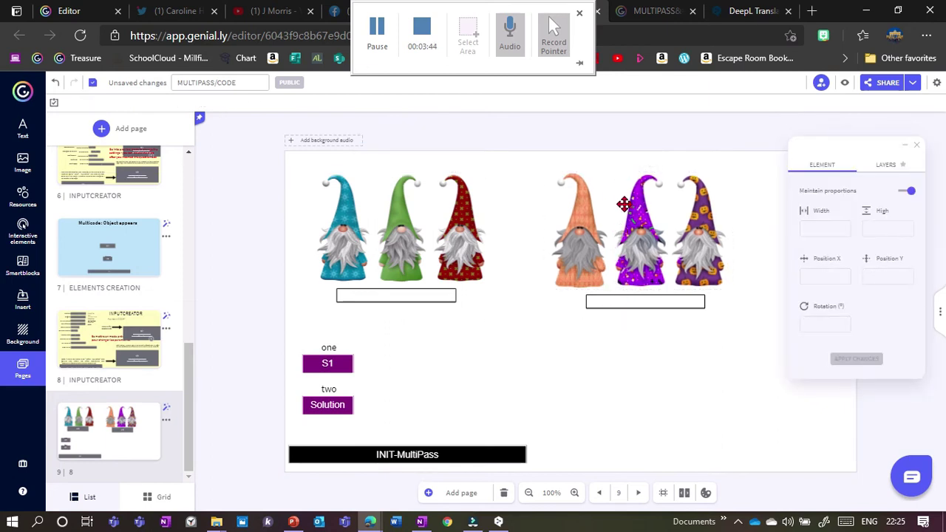
click(625, 204)
shift+click(618, 313)
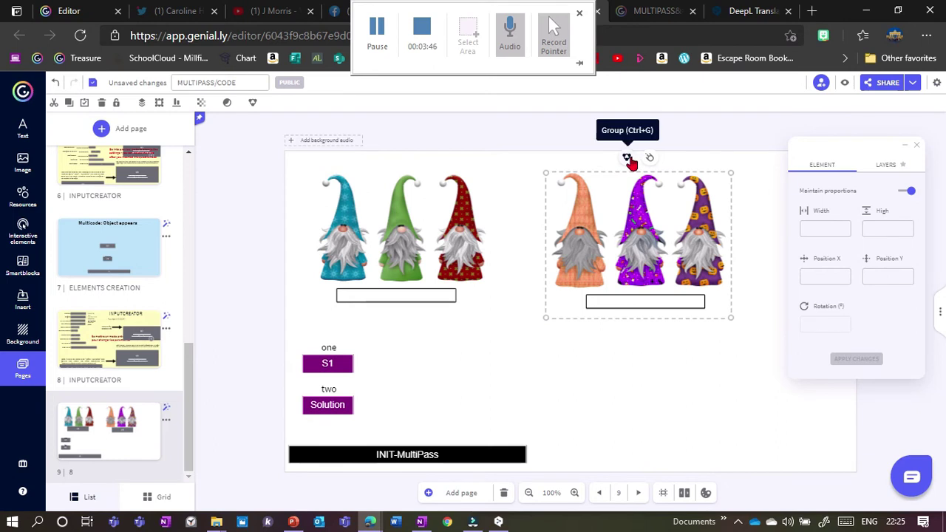
click(627, 159)
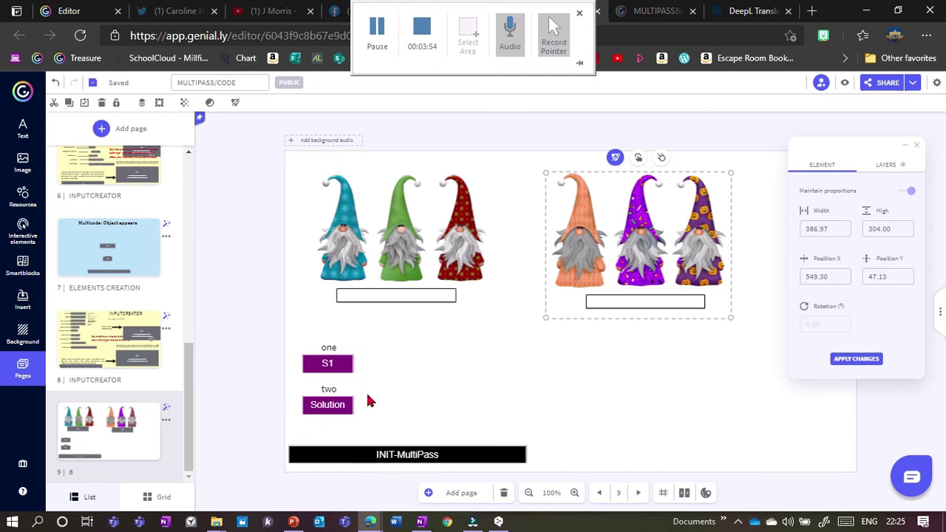
click(653, 32)
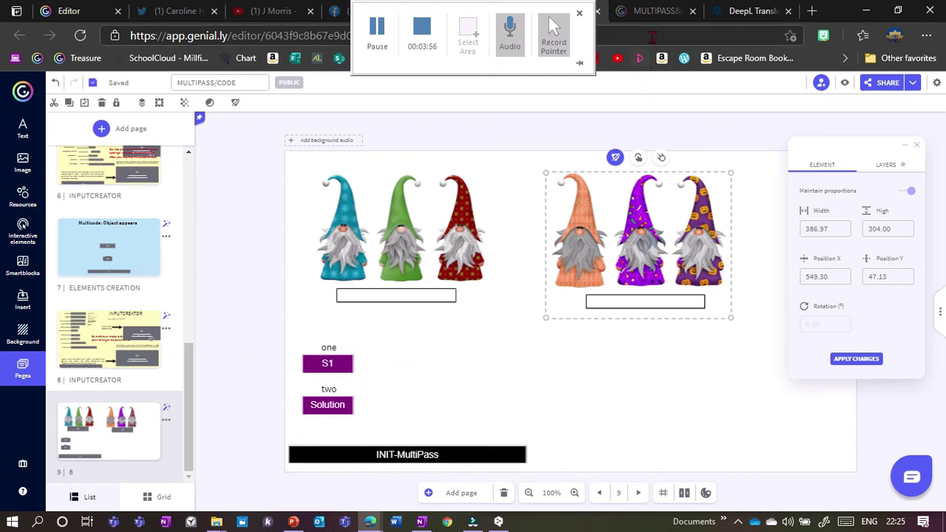
Step: Reload the Genially editor page from the address bar
key(Return)
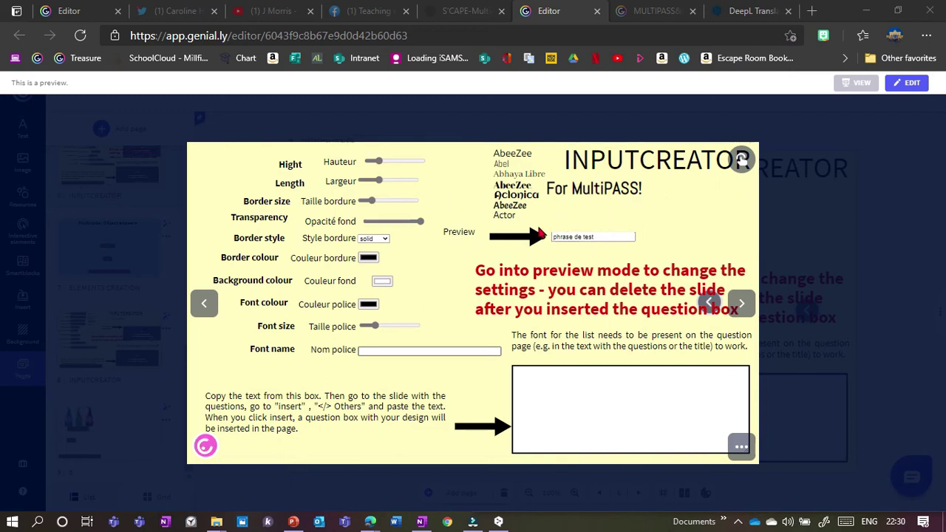
Step: Enlarge the preview answer box and give it a dashed red border
drag(382, 165, 387, 202)
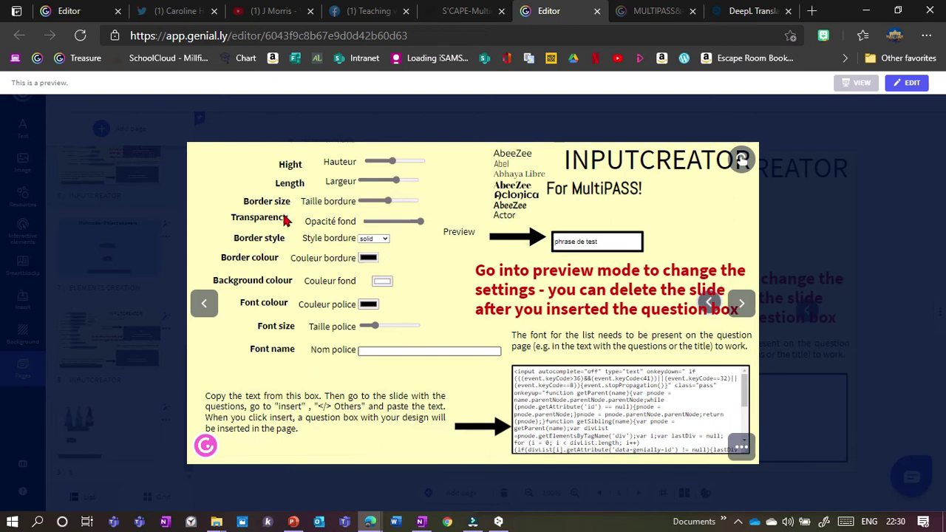
click(383, 239)
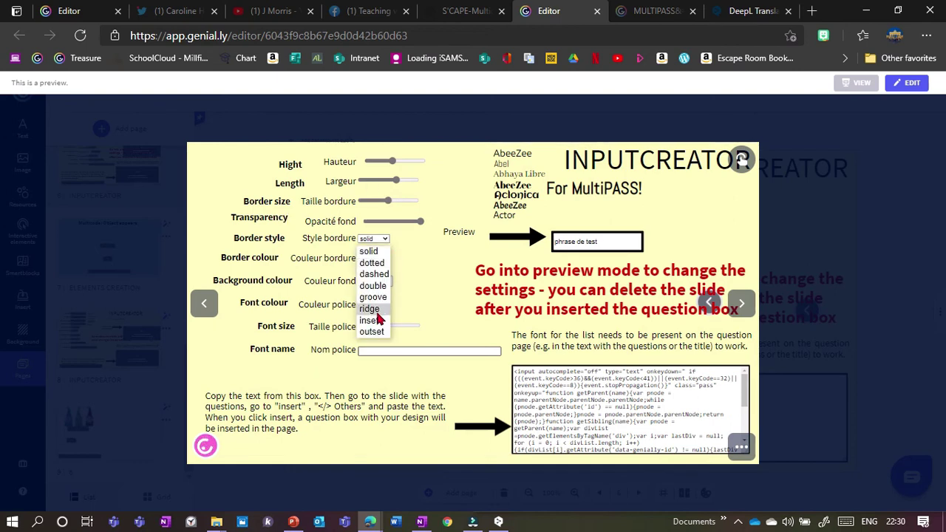
click(374, 275)
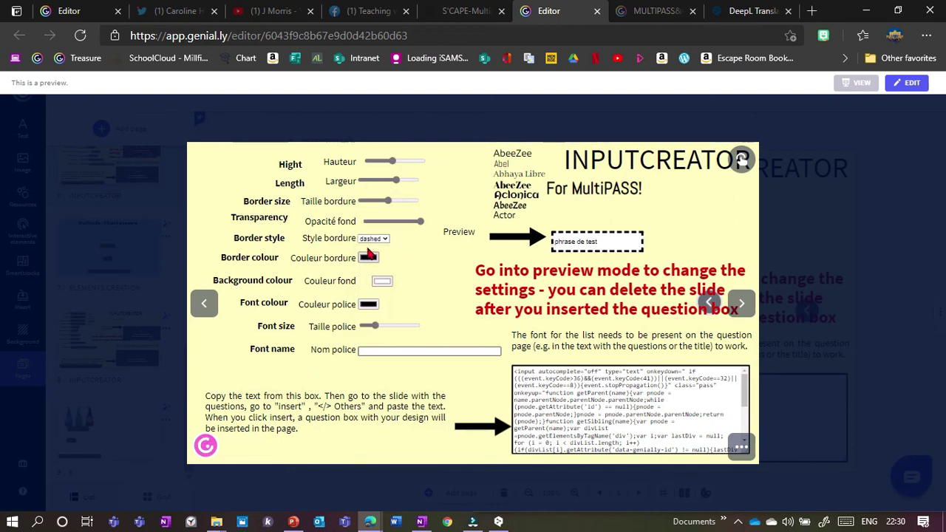
click(369, 259)
click(493, 289)
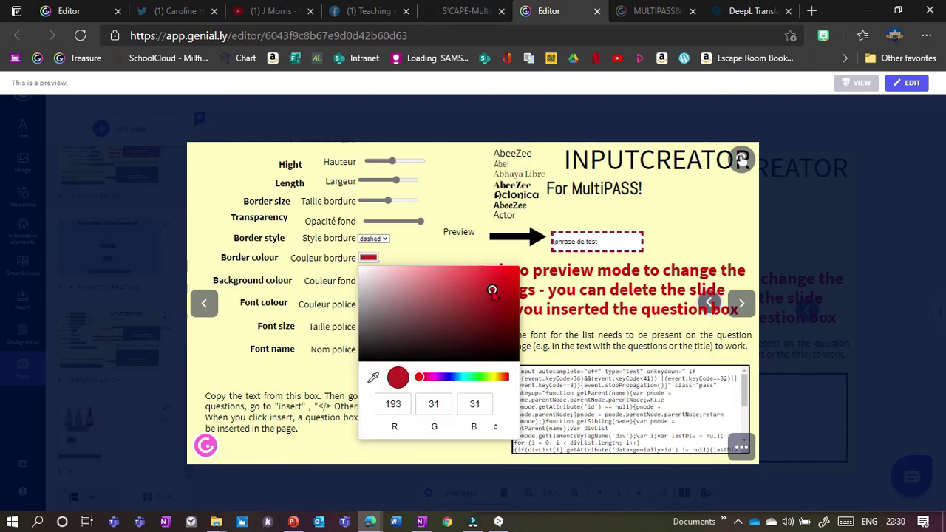
click(465, 244)
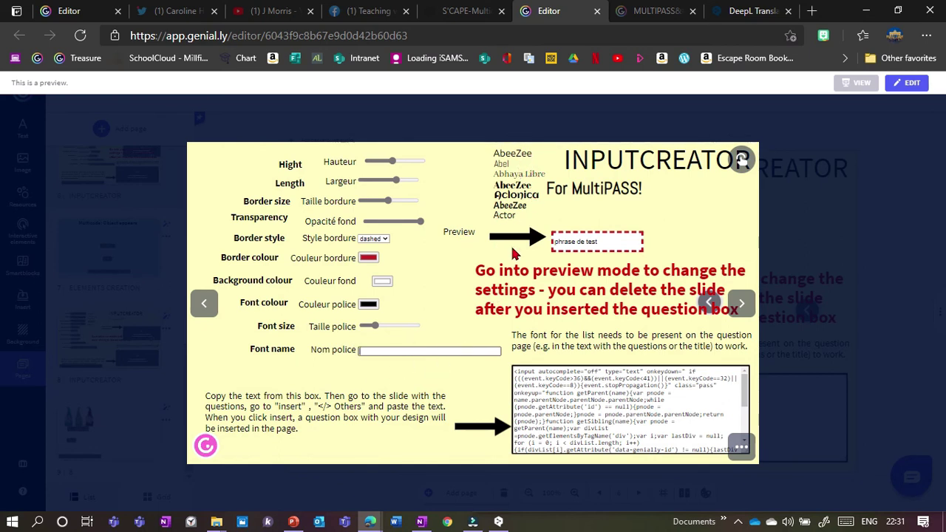
Step: Set the font to Actor, select all the generated InputCreator code, and leave the preview
text(ct)
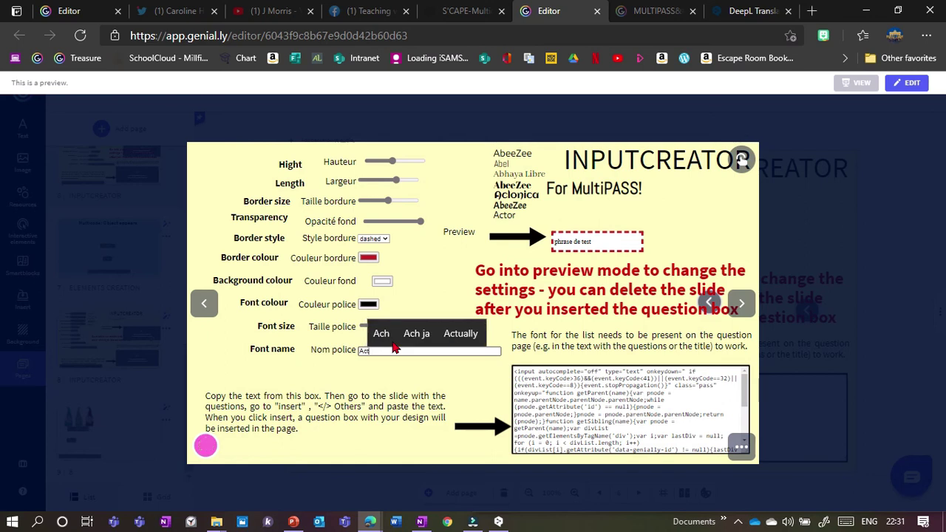
text(or)
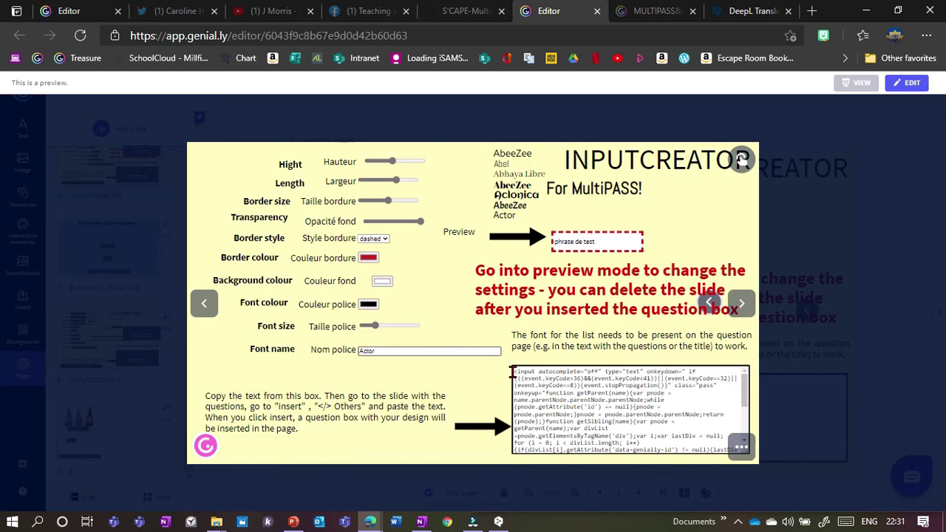
drag(513, 373, 645, 416)
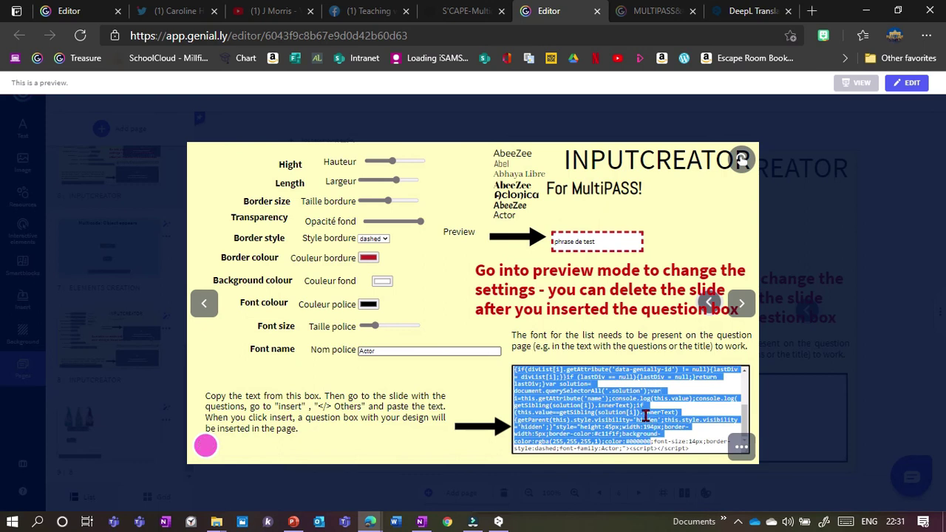
key(ctrl+a)
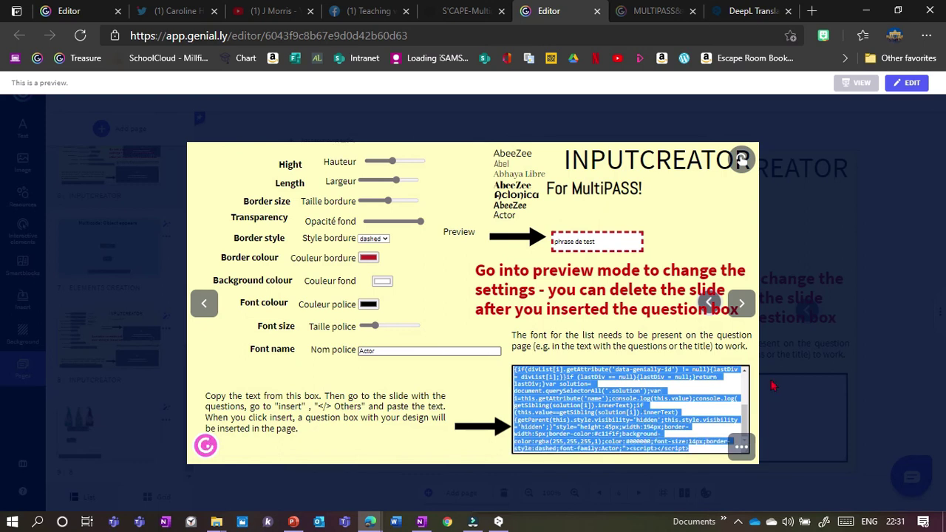
key(Escape)
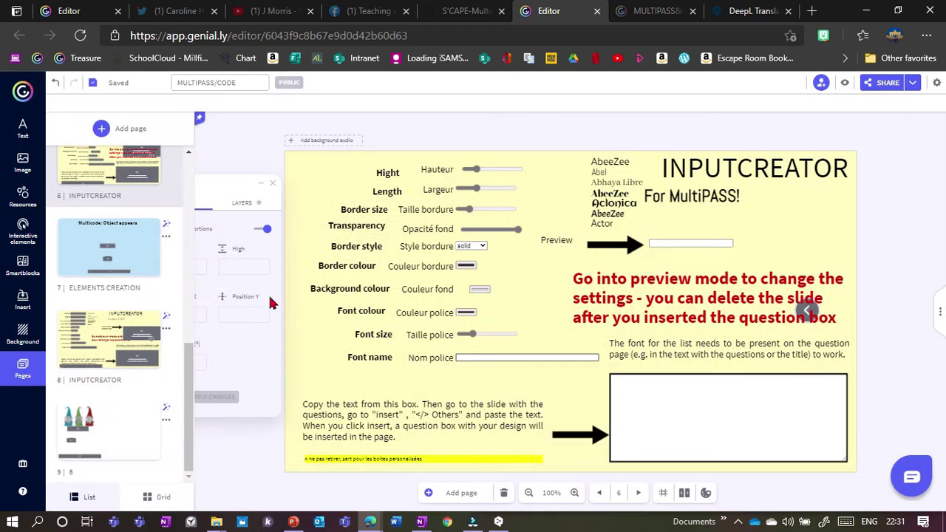
Step: On page 9, delete the plain answer box from the first gnome group
click(83, 444)
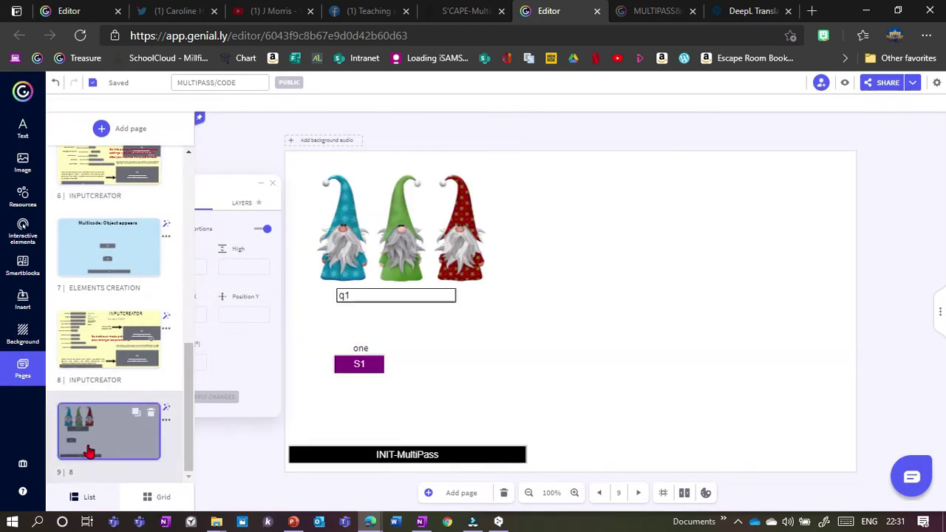
click(403, 295)
click(386, 297)
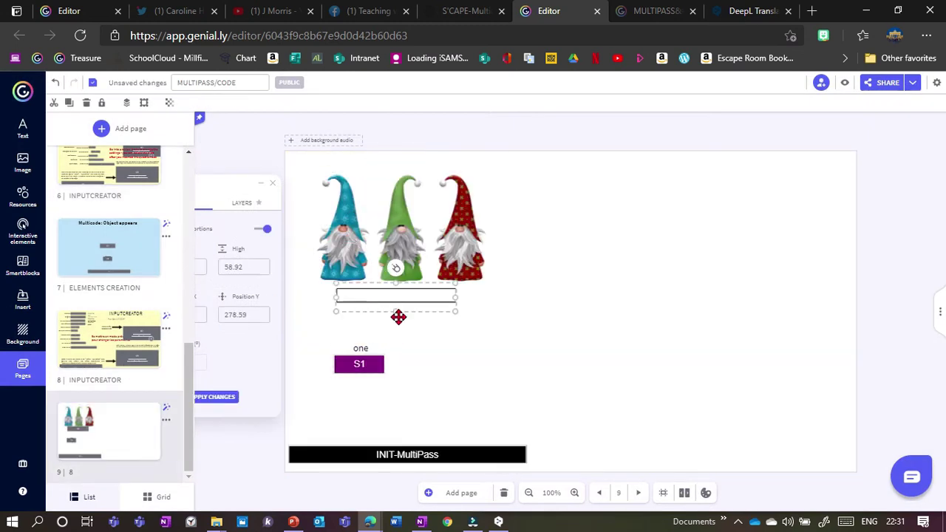
key(Delete)
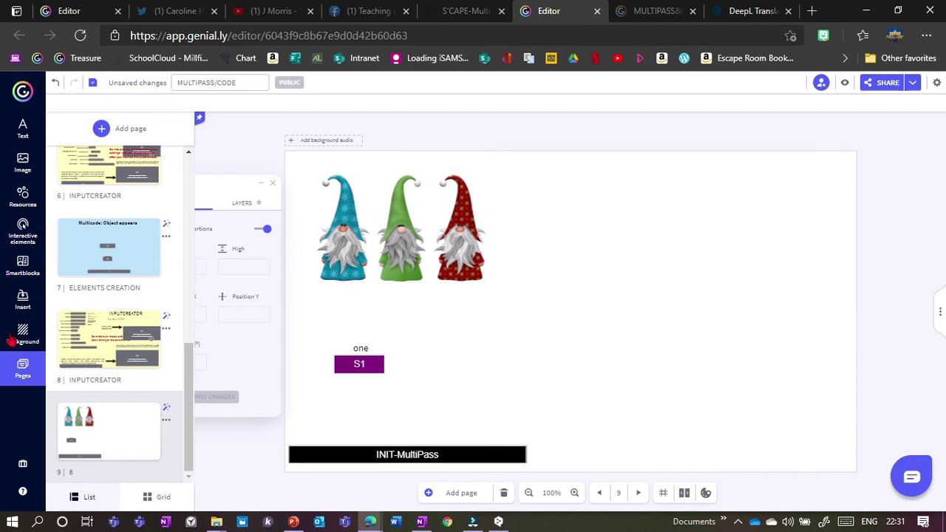
Step: Embed the copied InputCreator code as an external content element on the page
click(20, 299)
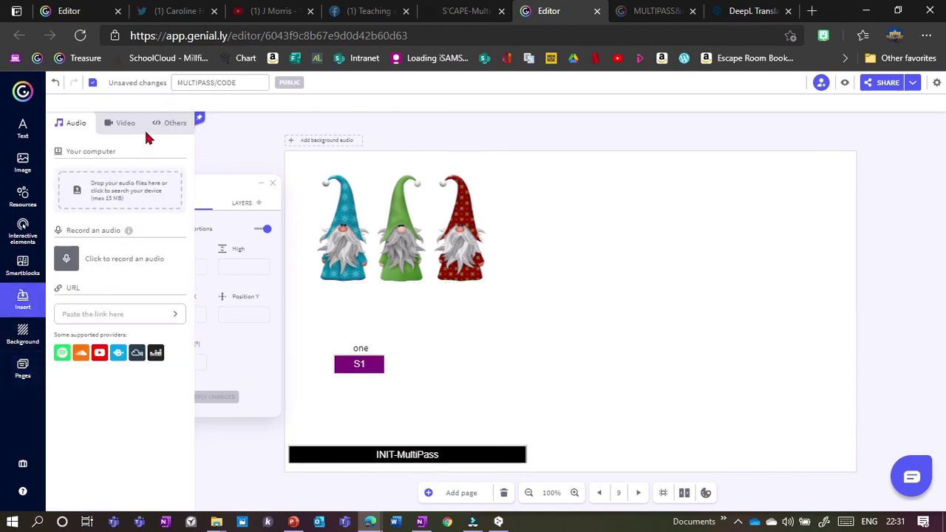
click(172, 122)
click(110, 184)
key(ctrl+v)
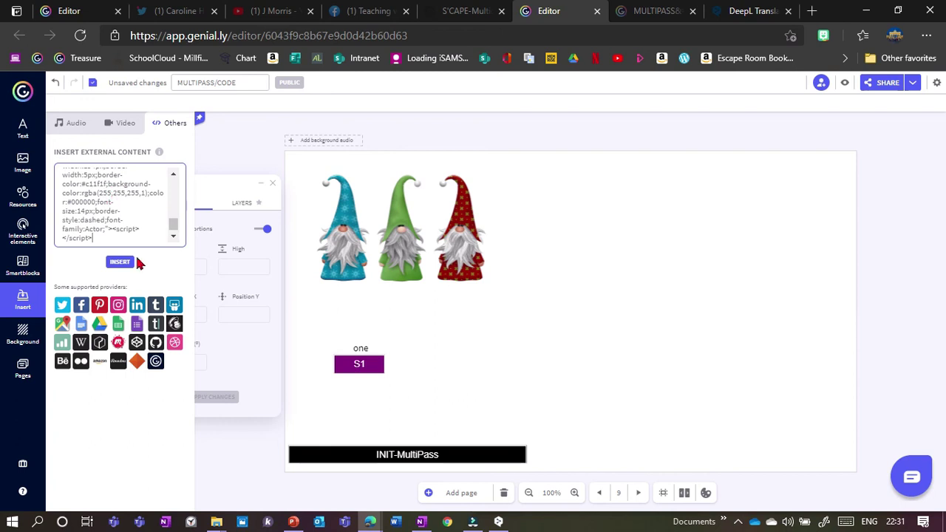
click(120, 263)
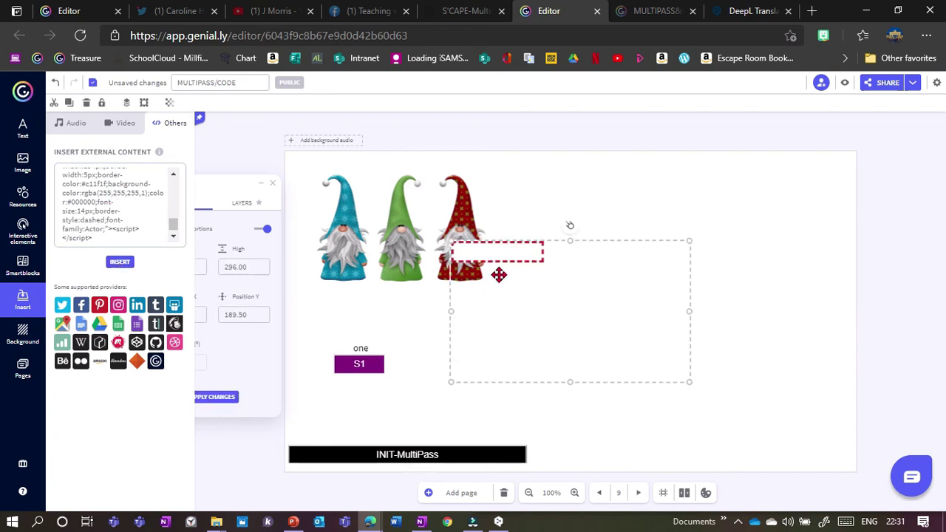
Step: Move and shrink the dashed red box to sit beneath the gnomes, then reload the editor
drag(489, 245, 565, 233)
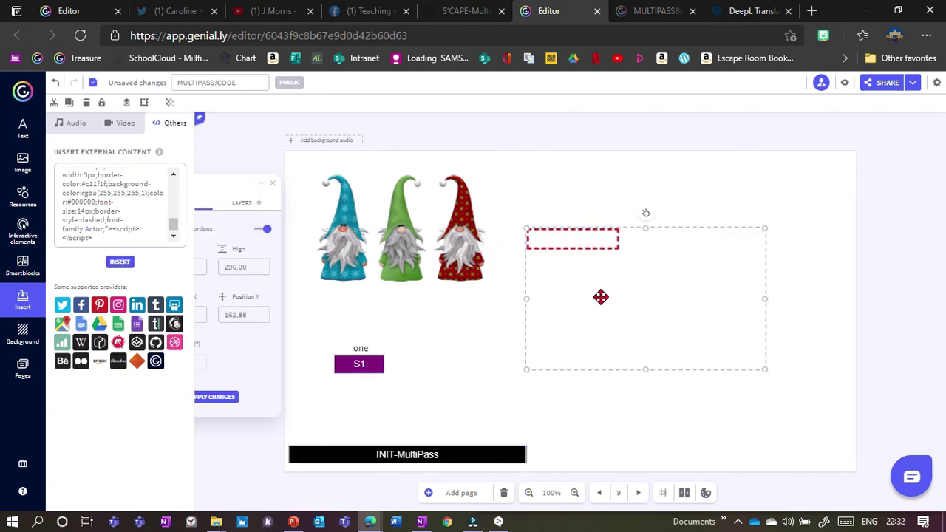
drag(764, 367, 629, 271)
drag(576, 289, 377, 302)
drag(540, 318, 314, 170)
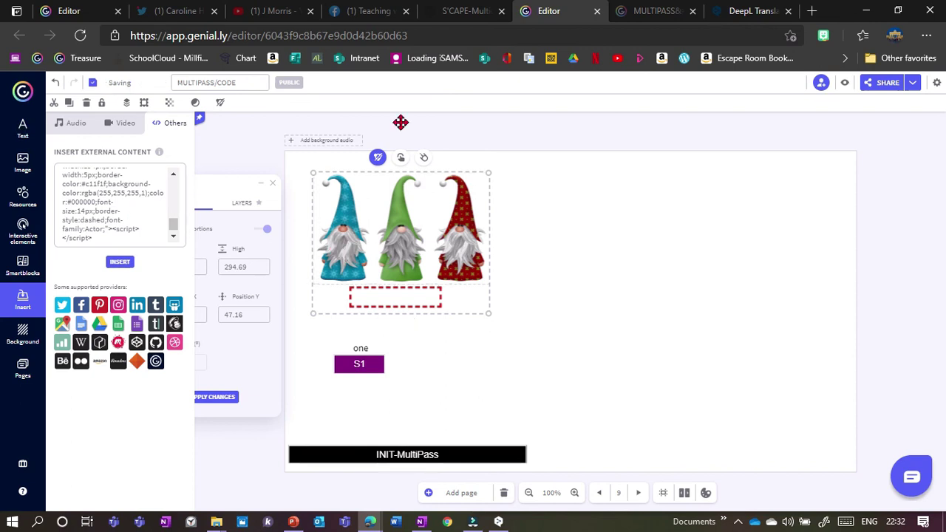
click(437, 35)
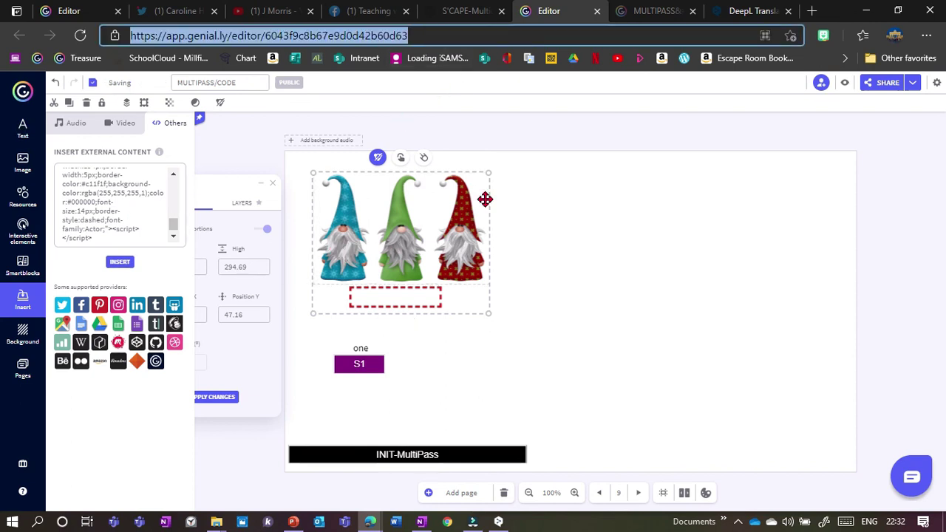
click(529, 266)
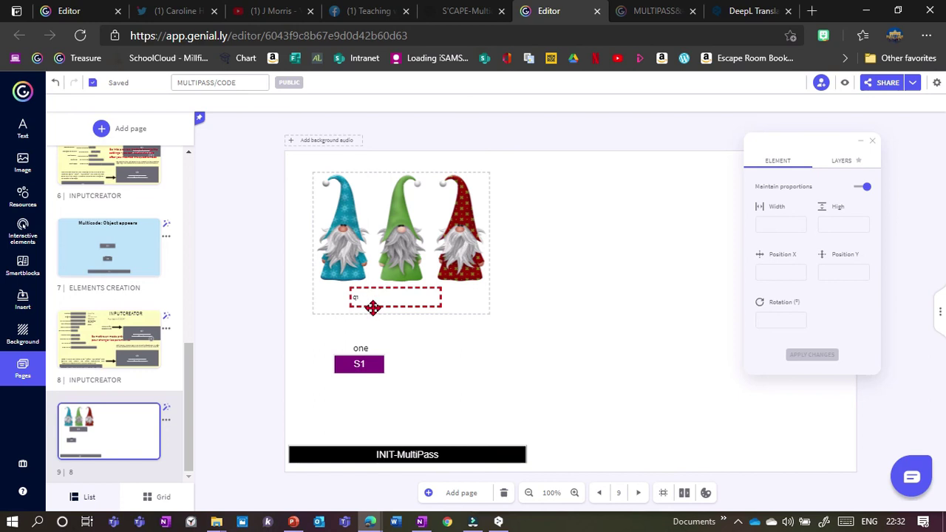
Step: Preview page 9 with the gnomes and the dashed red answer box
click(843, 83)
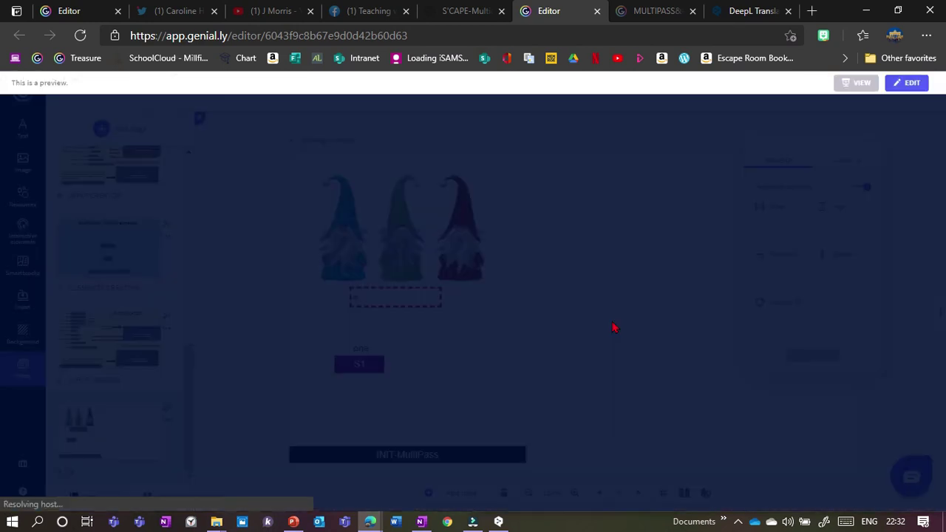